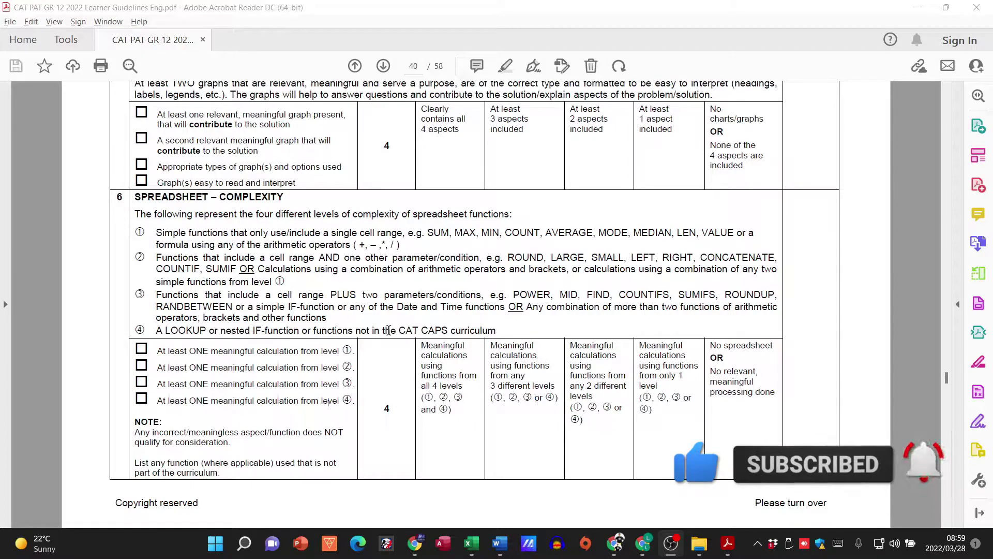
Scroll the guidelines PDF to the page 40 Spreadsheet – Graphs section and highlight the first criterion.
scroll(389, 330, up, 4)
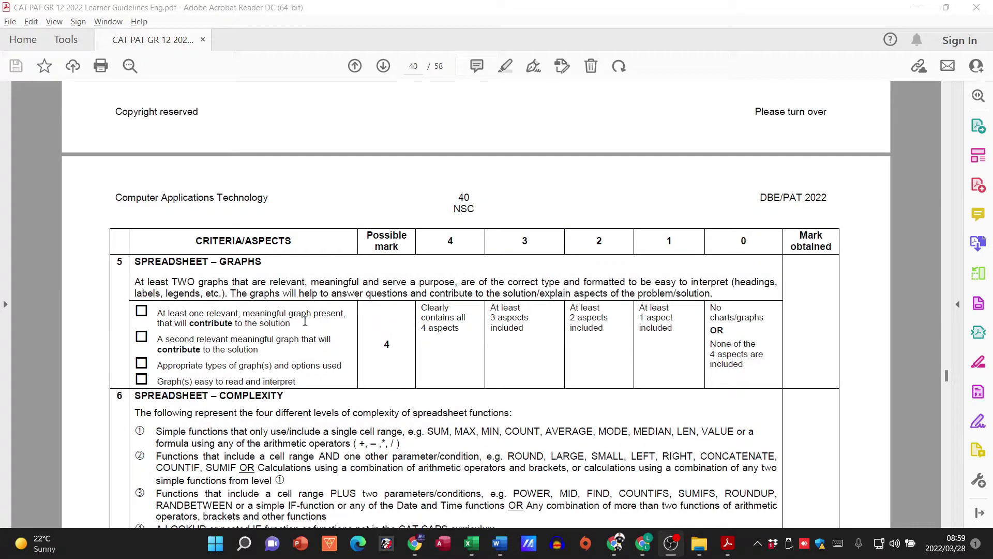
scroll(294, 286, up, 5)
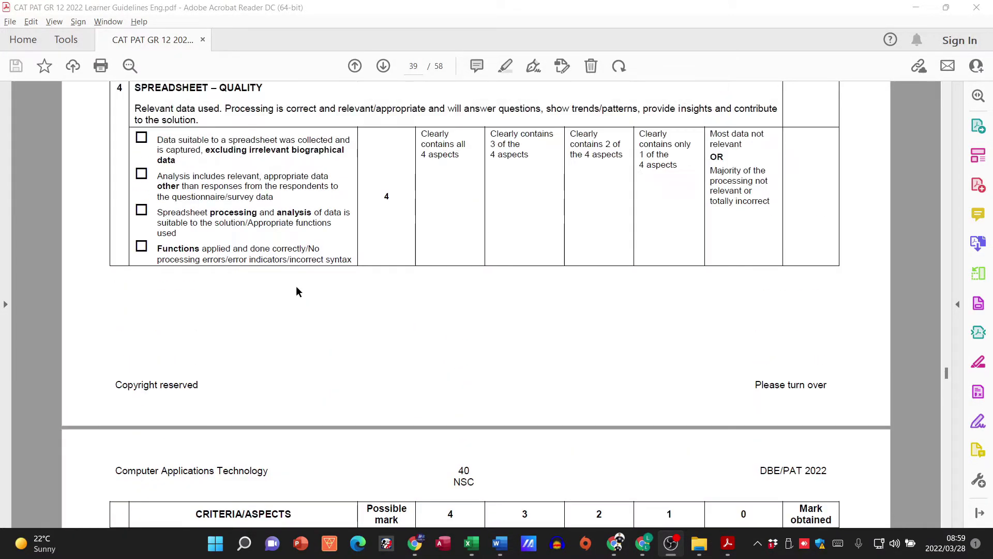
scroll(300, 288, up, 4)
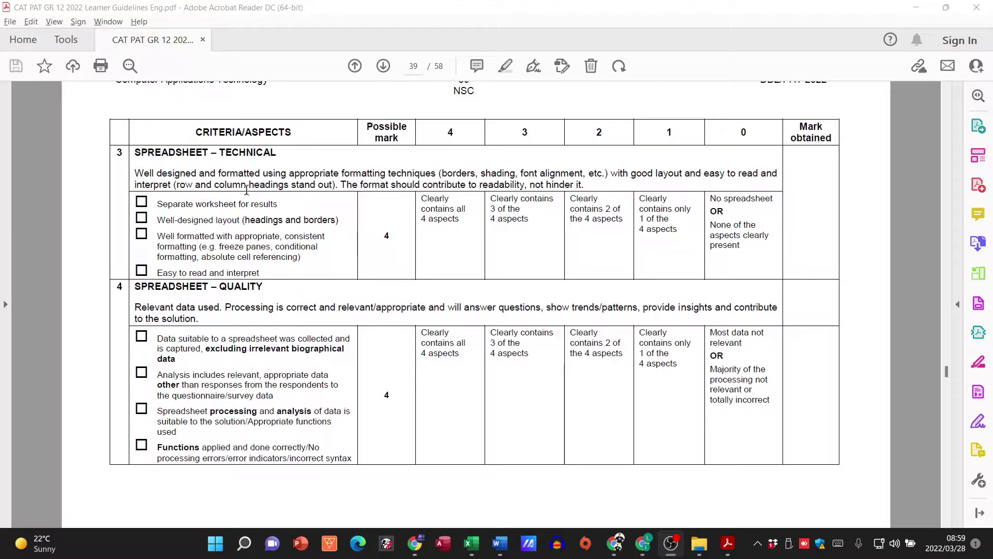
scroll(246, 190, down, 1)
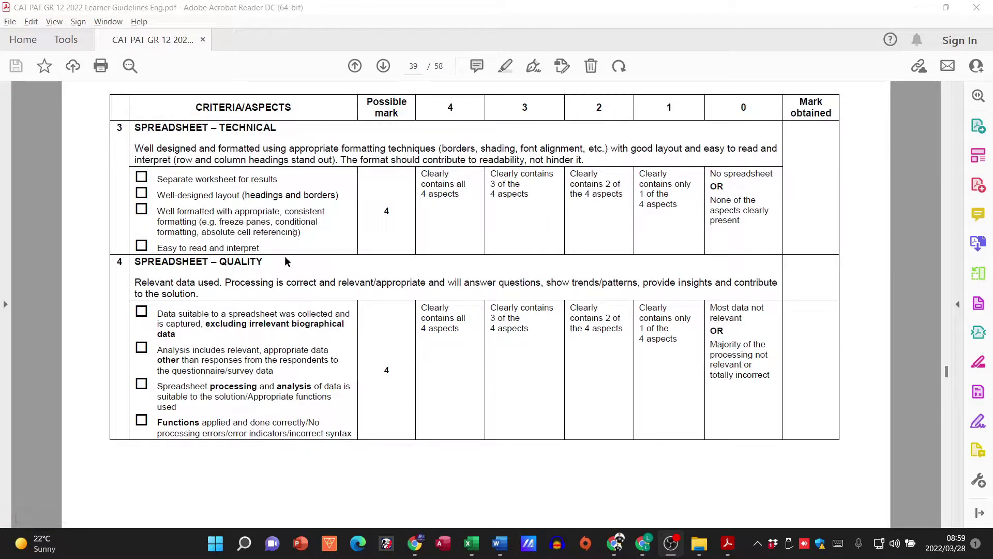
scroll(284, 256, down, 11)
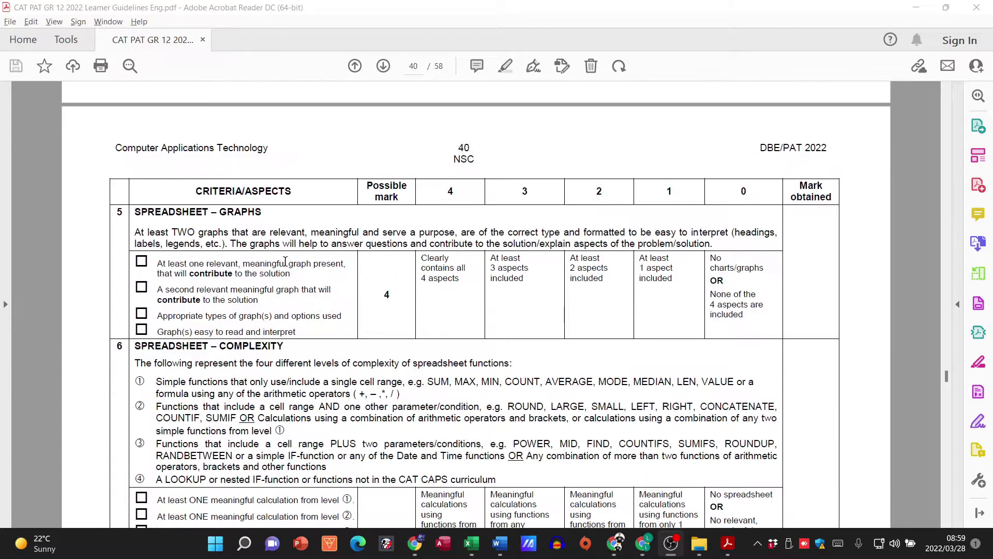
scroll(285, 262, down, 3)
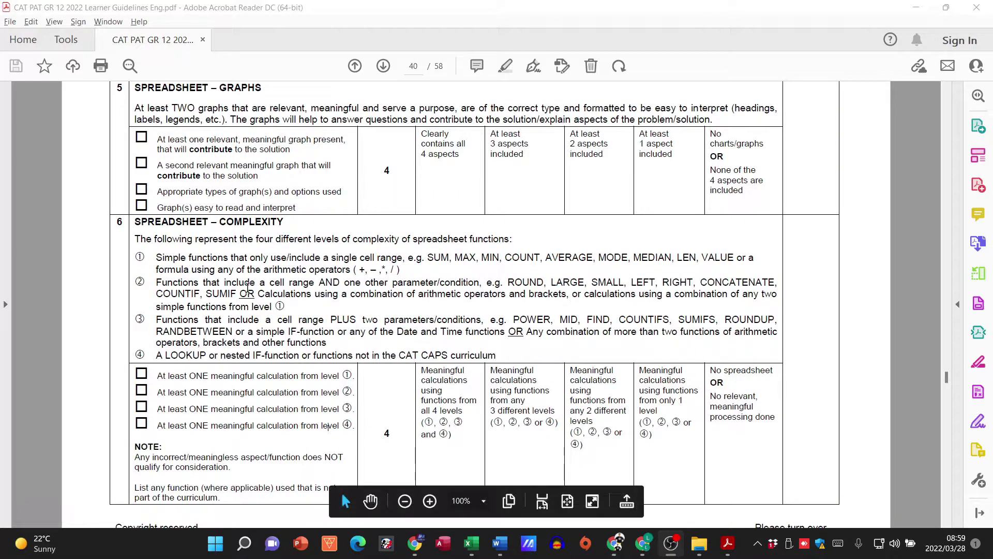
scroll(292, 397, up, 2)
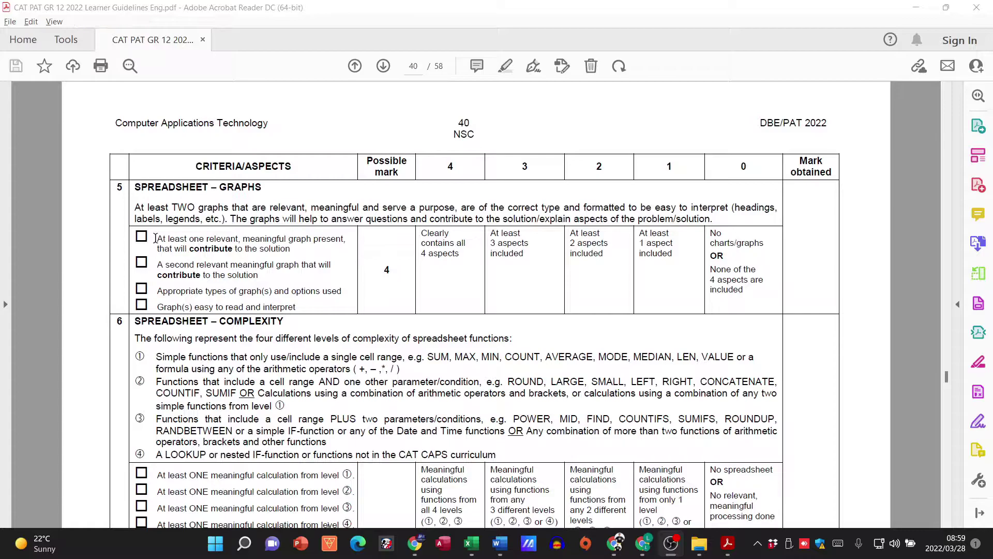
drag(155, 238, 324, 234)
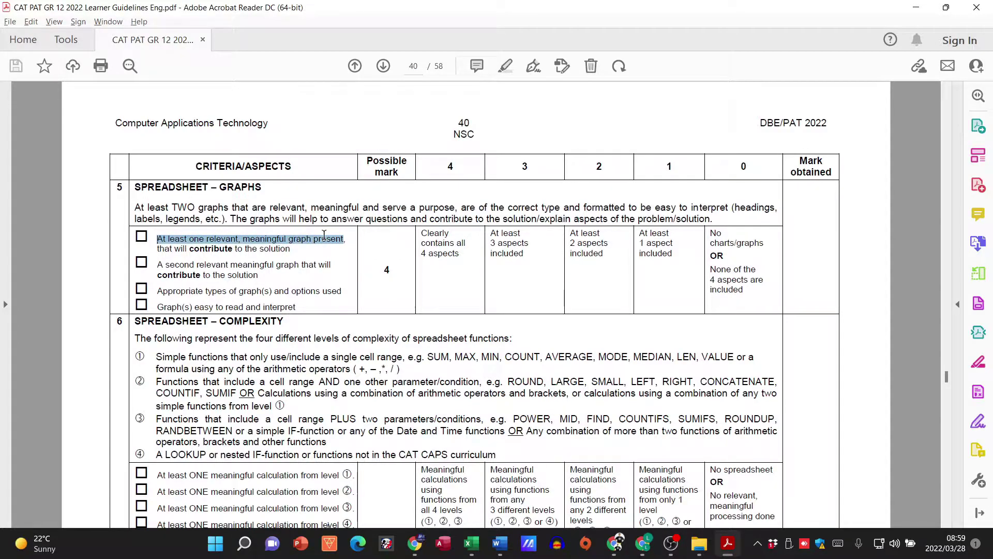
Highlight the second, graph-type and easy-to-read criteria in turn, then switch to phase 2.xlsx in Excel.
drag(157, 264, 294, 269)
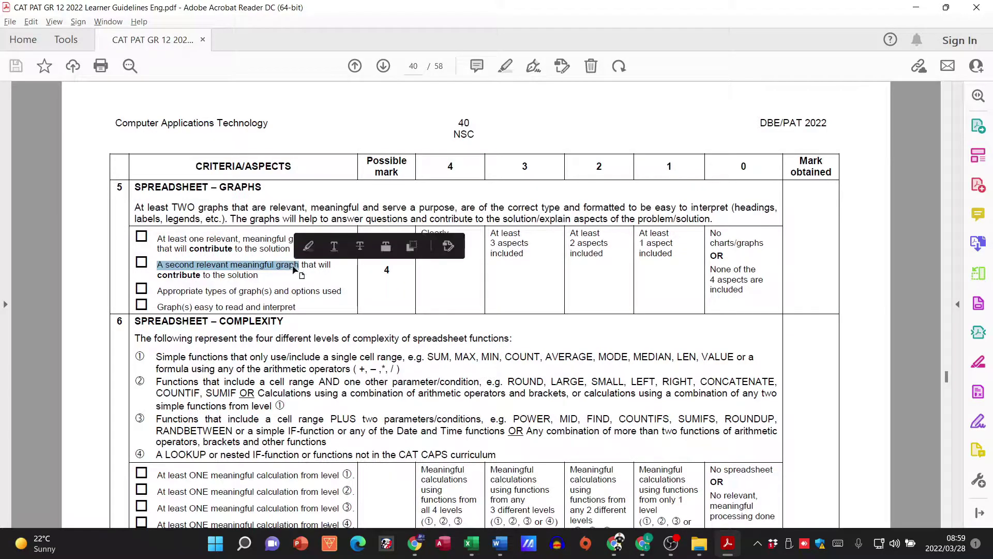
click(246, 274)
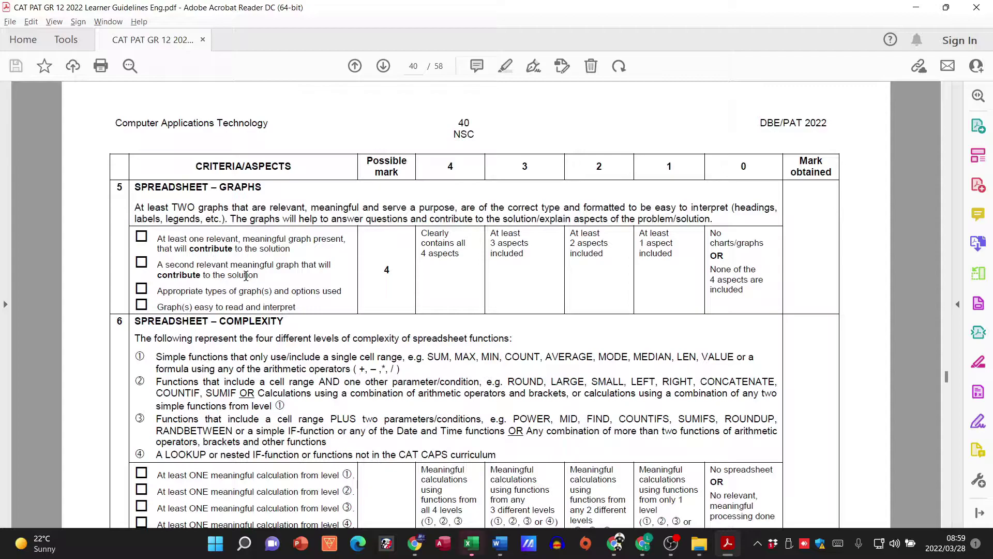
drag(171, 297, 322, 300)
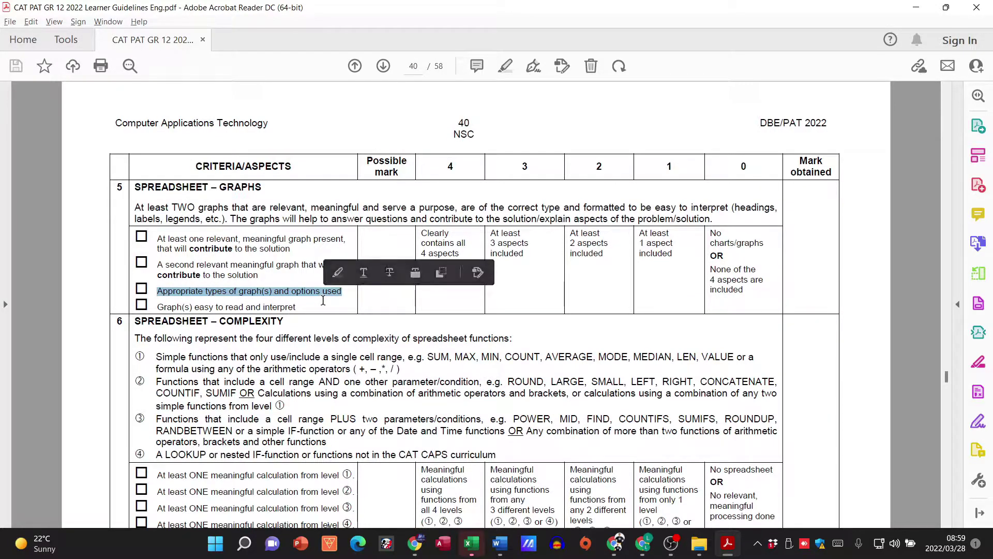
click(306, 299)
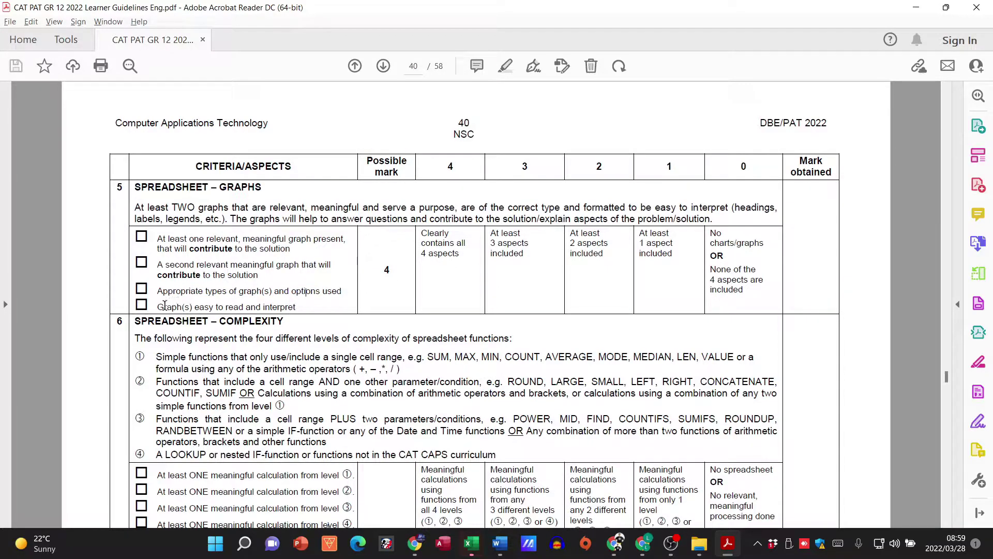
drag(159, 306, 294, 308)
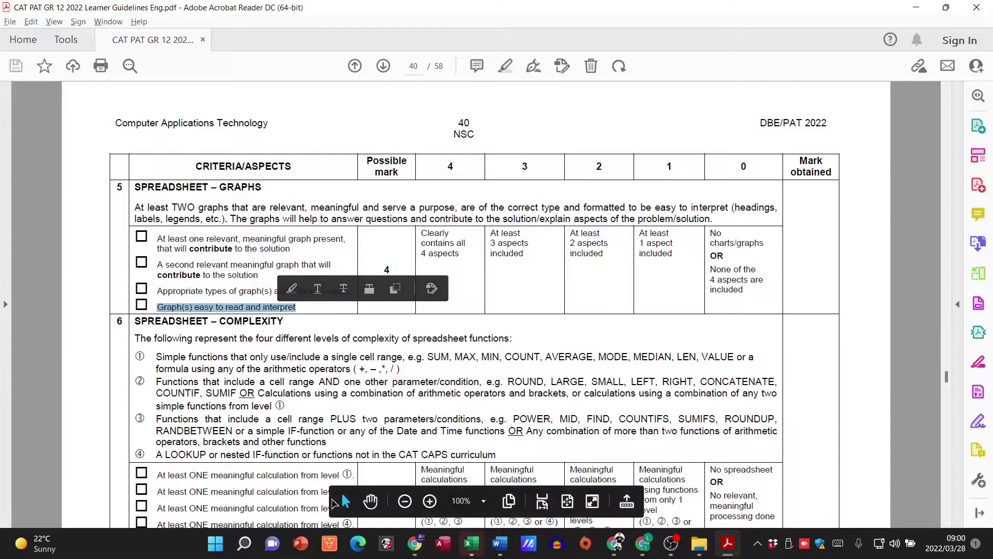
click(471, 543)
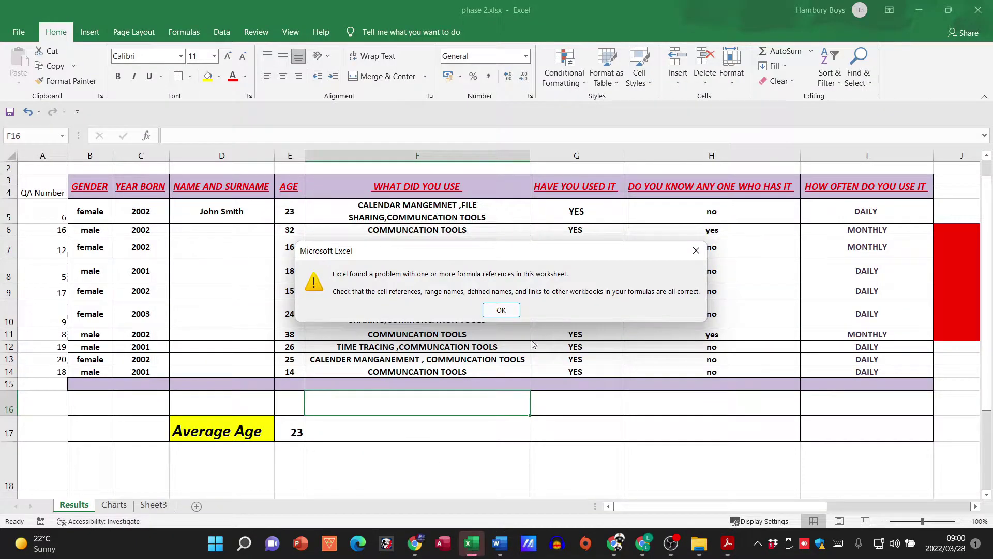
Dismiss the formula-reference warning and look over the existing charts on the Charts sheet.
click(501, 310)
click(437, 455)
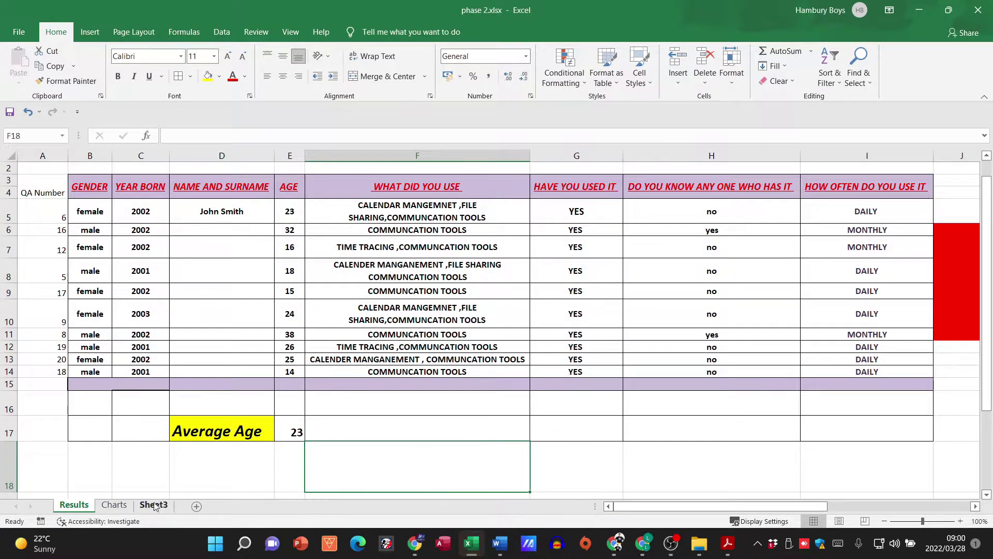
click(115, 505)
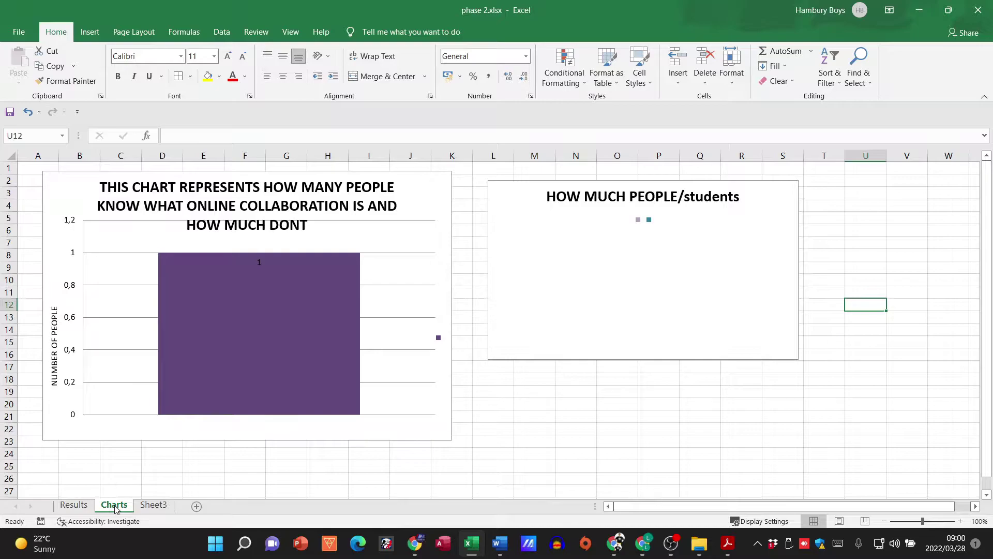
click(608, 415)
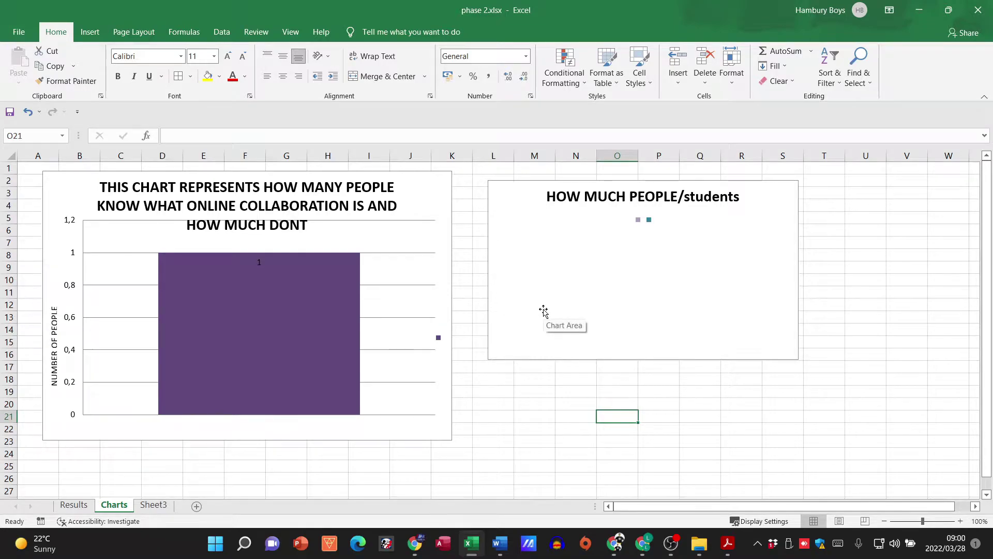
Back on the Results sheet, select the AGE column from its header down to the last age.
click(74, 505)
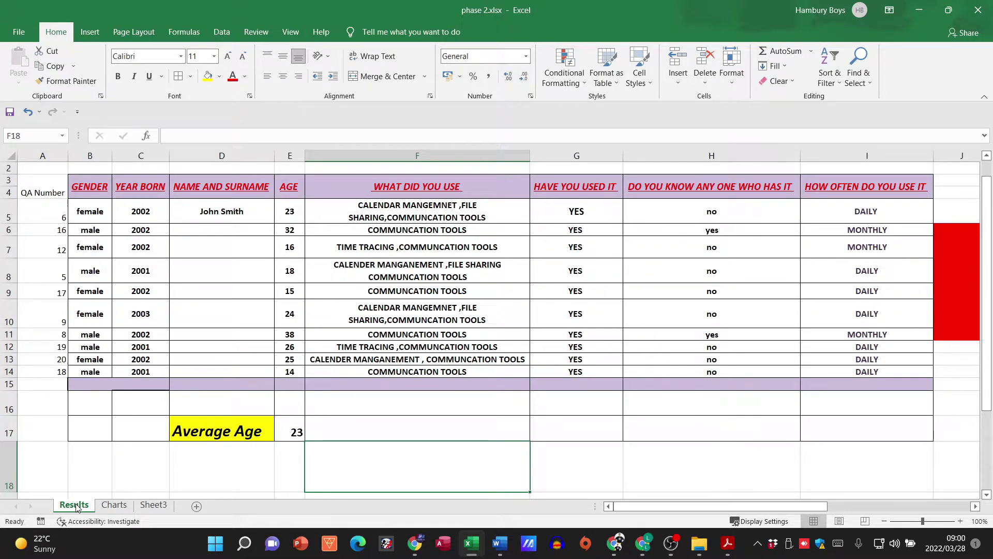
click(298, 186)
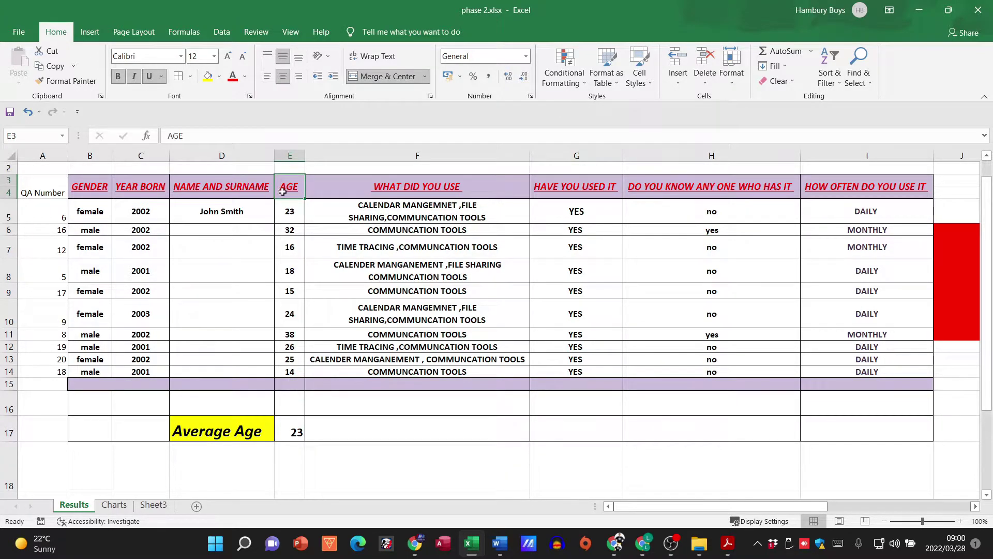
drag(288, 191, 288, 374)
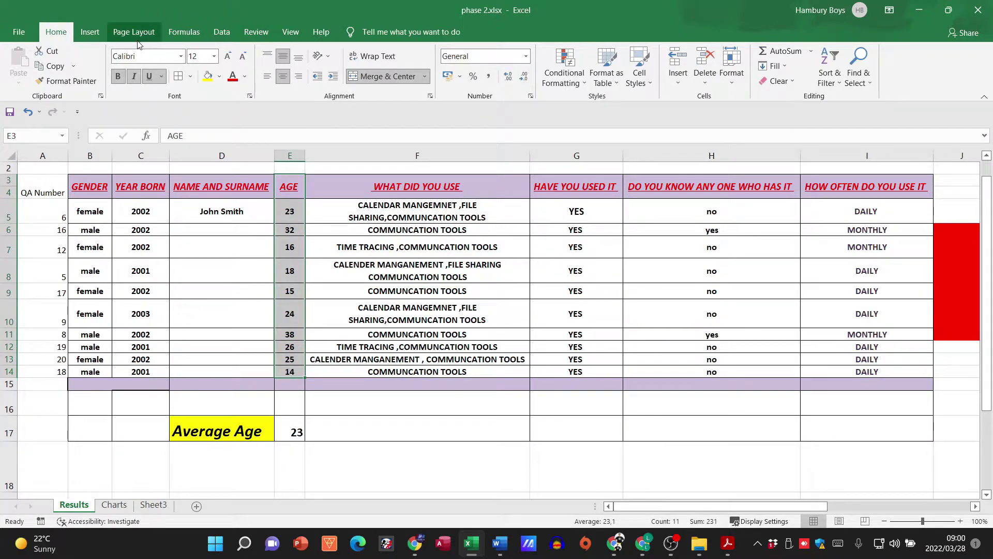
Insert a 3-D clustered column chart of the selected ages and drag it to the right.
click(98, 33)
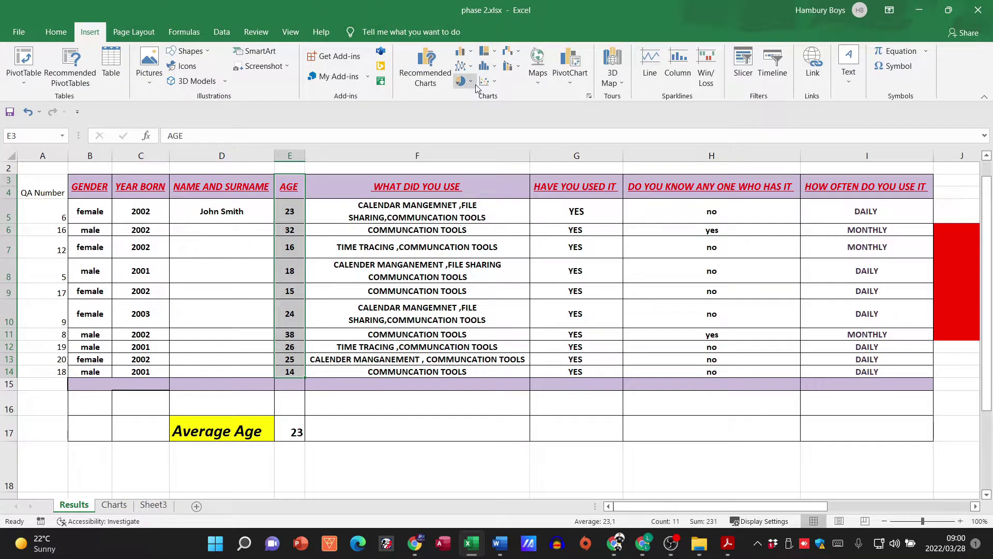
click(470, 52)
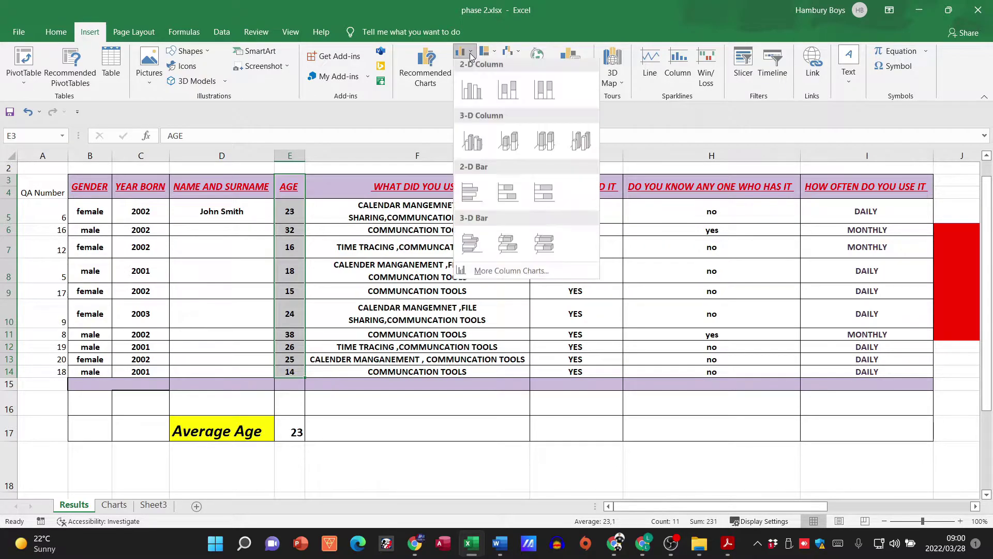
click(473, 145)
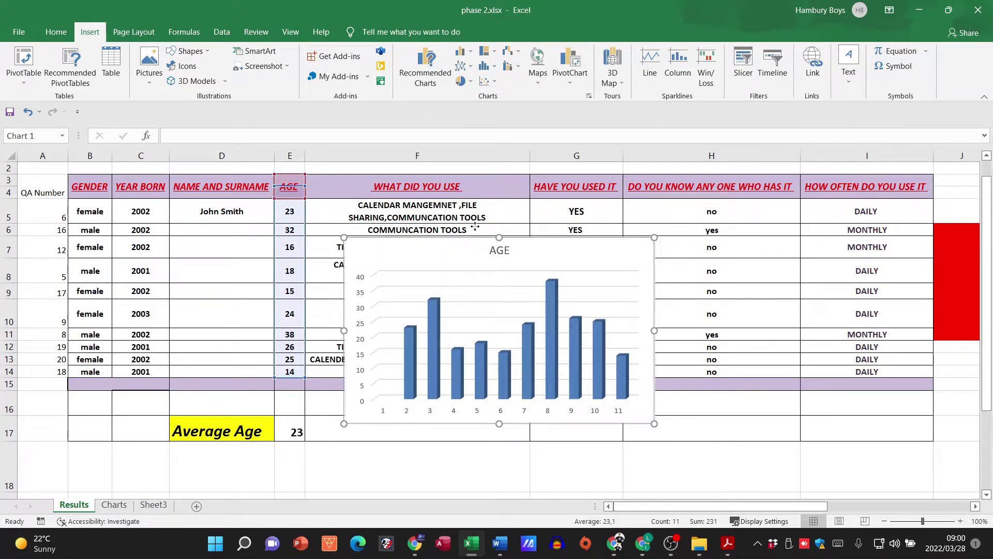
drag(444, 247, 550, 208)
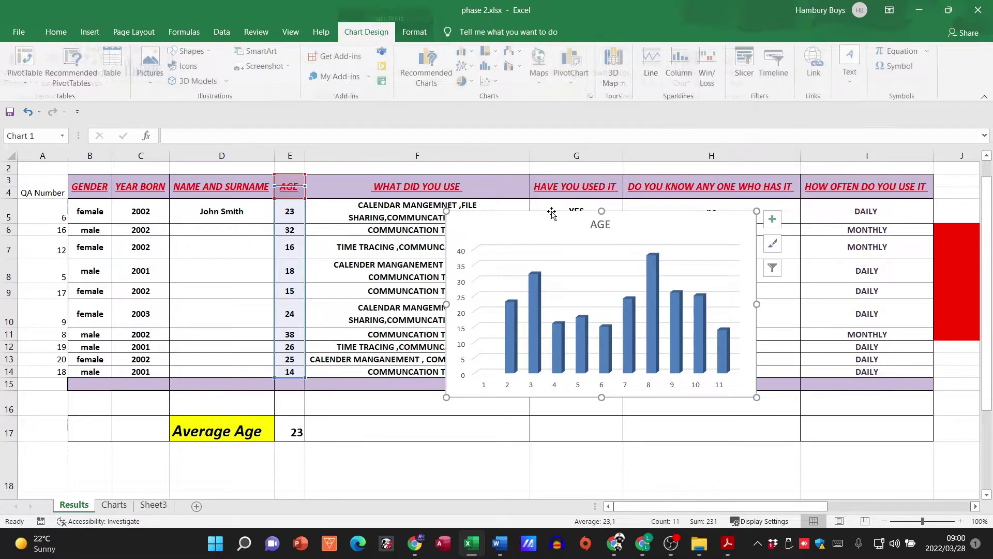
right_click(553, 212)
Cut the AGE chart and paste it onto the Charts sheet at M21, below the second chart.
click(578, 220)
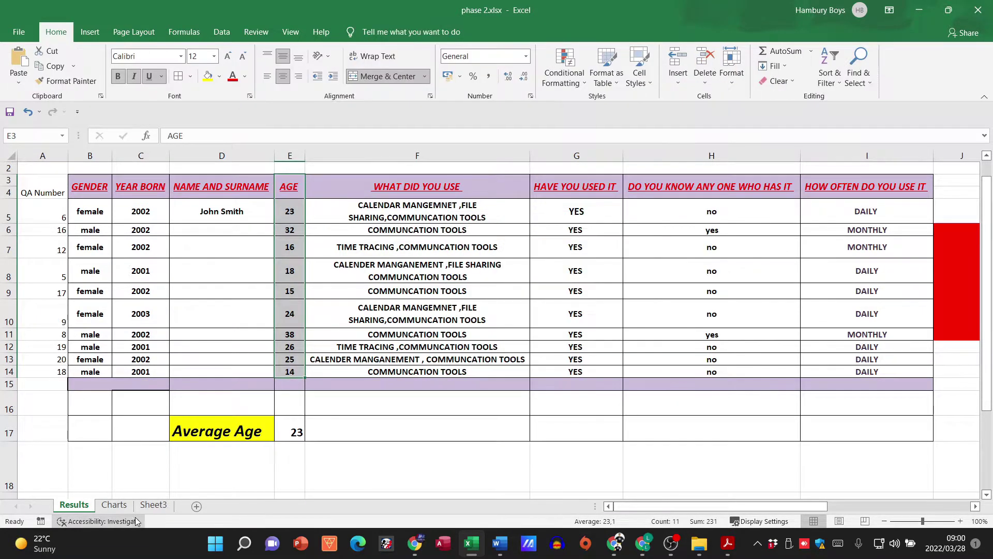
click(114, 504)
right_click(525, 416)
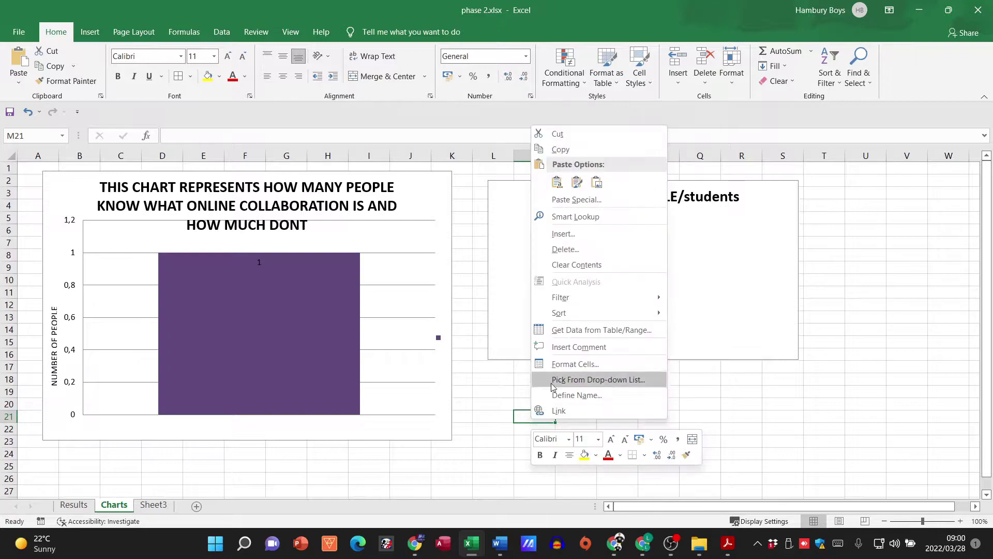
click(556, 178)
scroll(641, 354, down, 5)
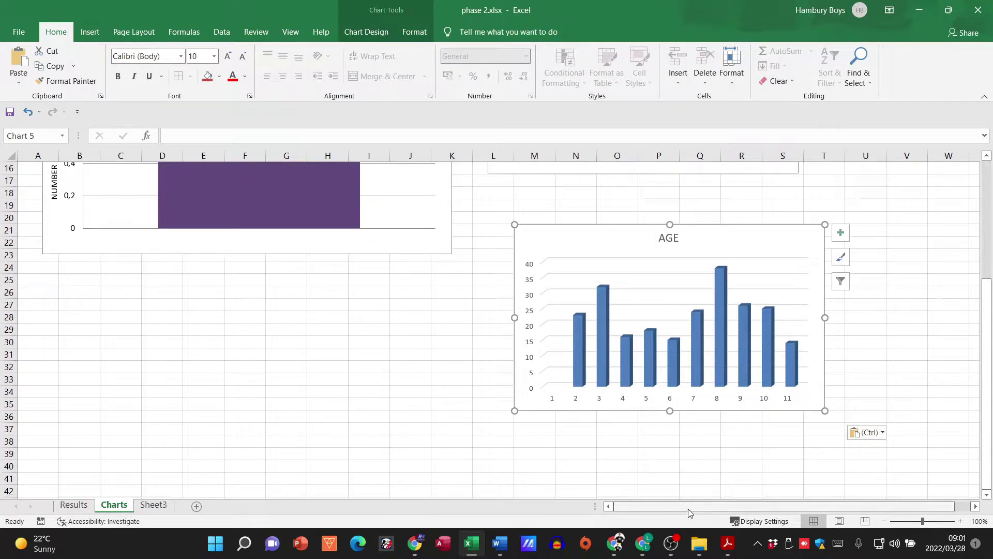
drag(690, 510, 759, 516)
drag(630, 238, 555, 254)
Retitle the chart 'AGE of Questionnaire Respondents'.
double_click(555, 253)
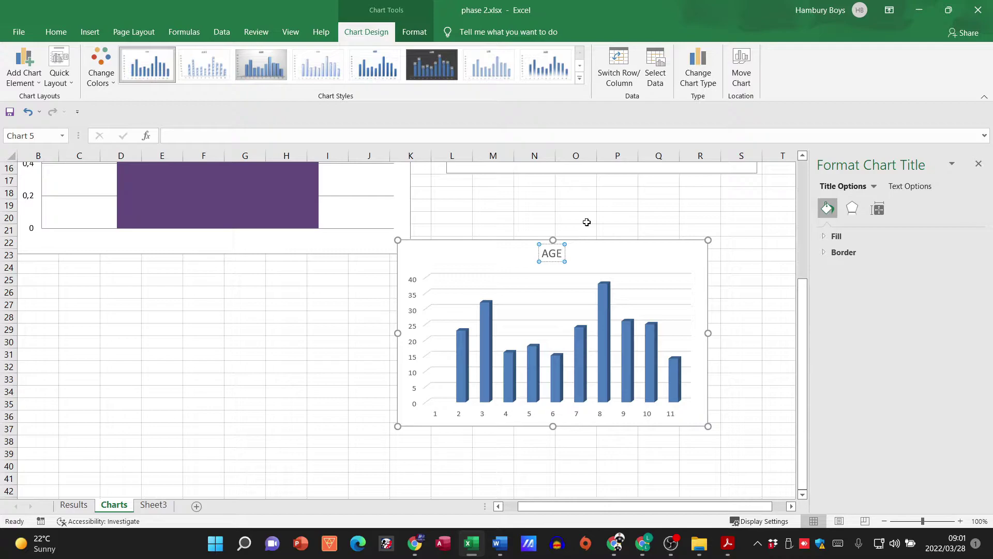
text(of Qu)
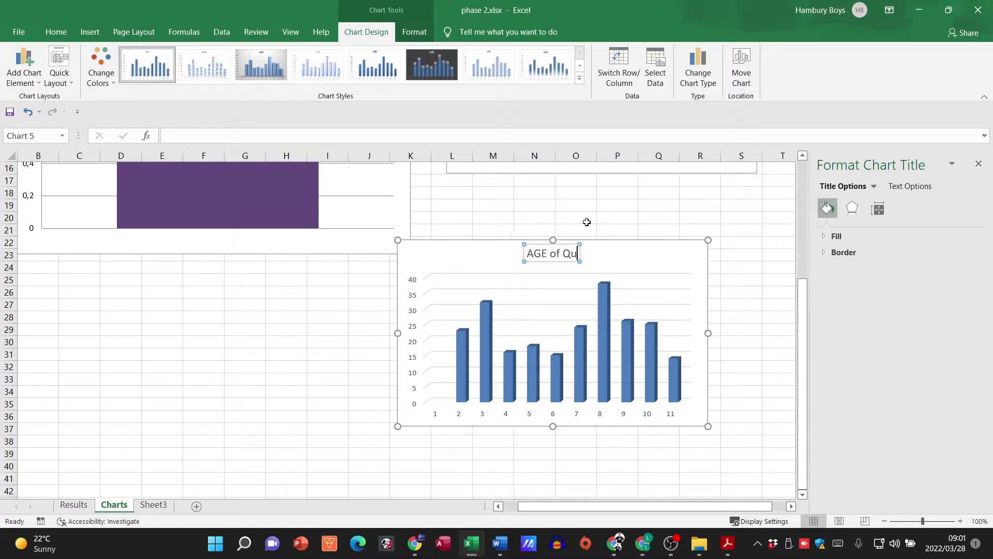
key(BackSpace)
key(BackSpace)
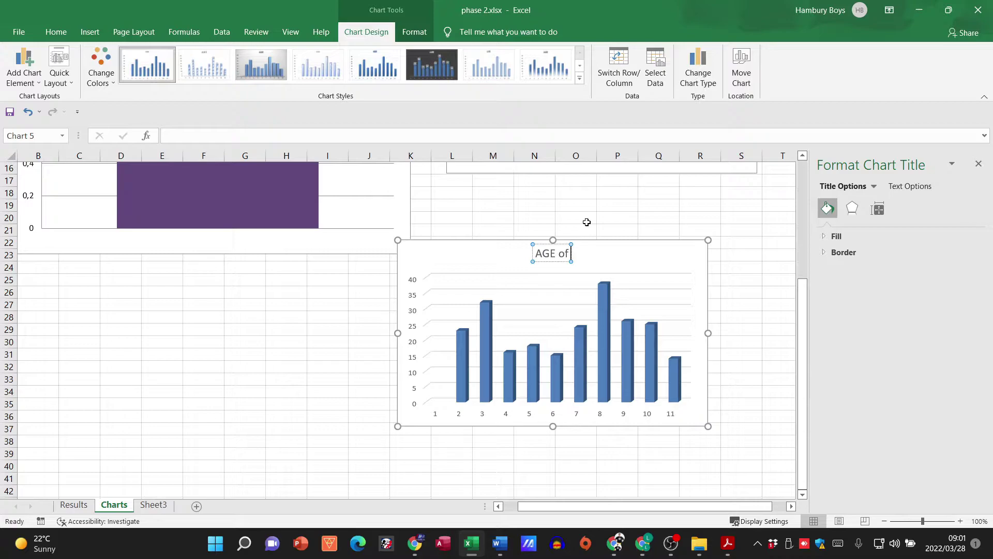
text(Quest)
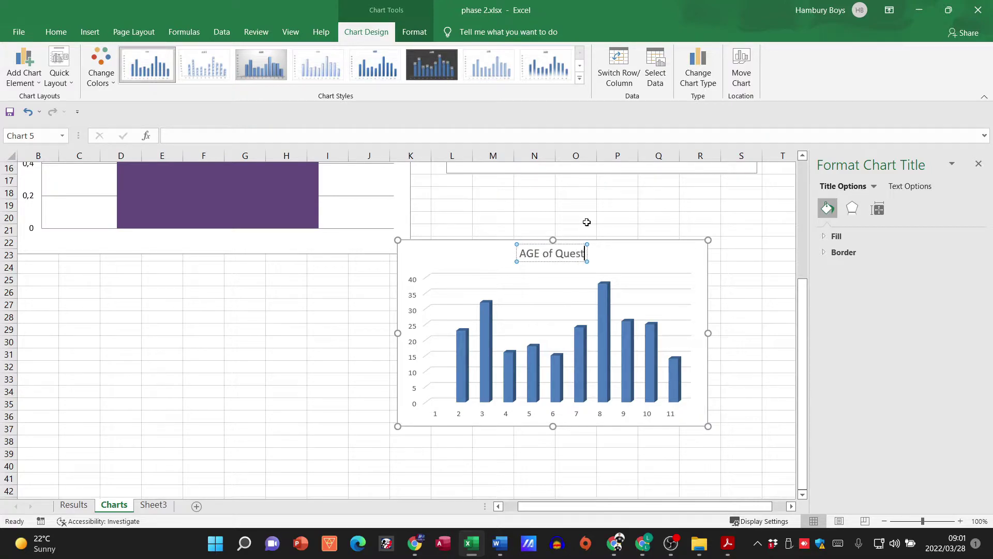
text(ionnai)
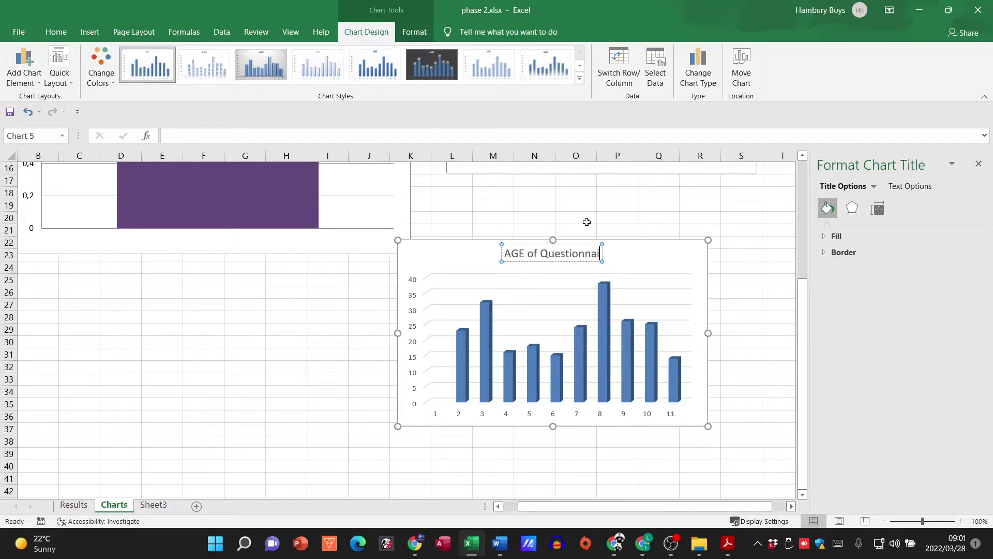
text(re Respondents)
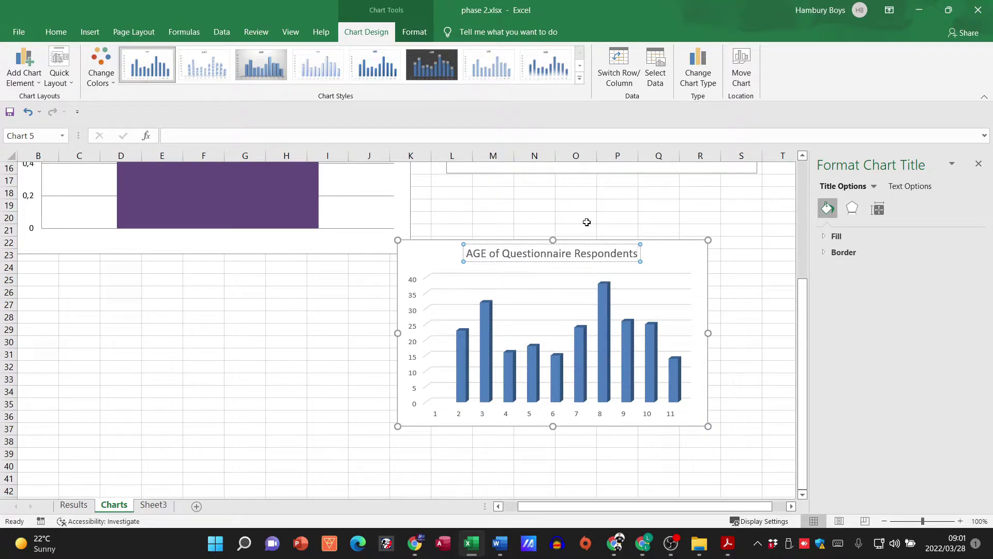
Finish the title and add axis titles to the age chart through Chart Elements.
click(671, 203)
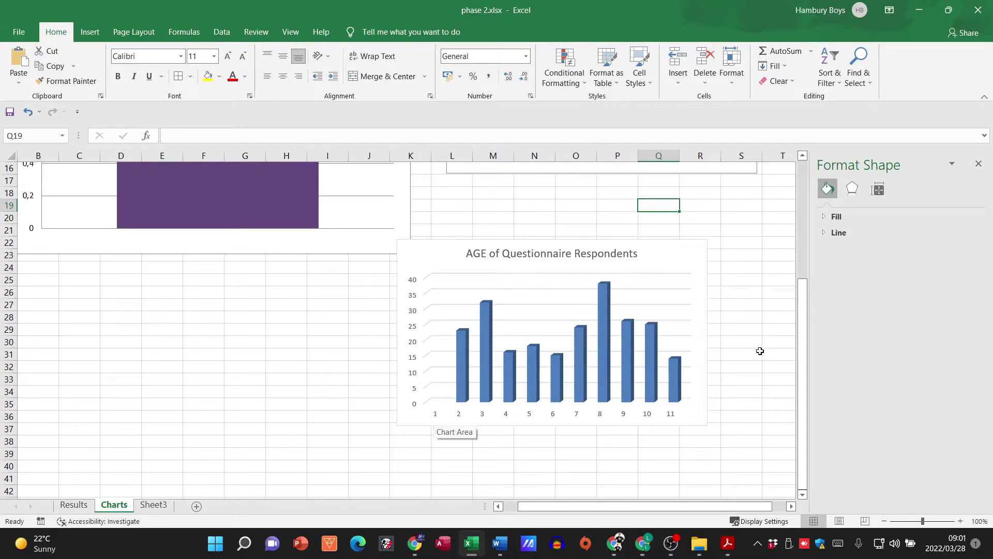
click(693, 297)
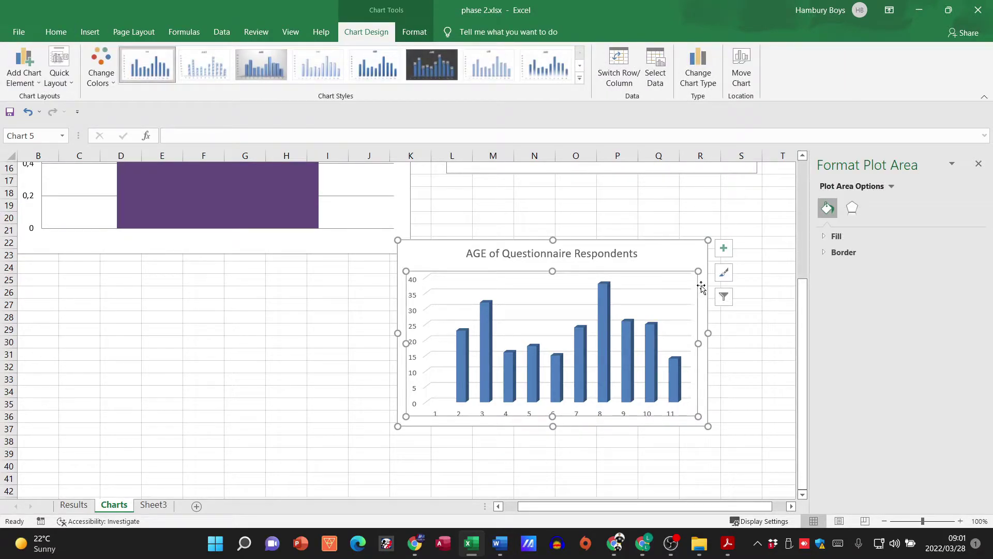
click(724, 250)
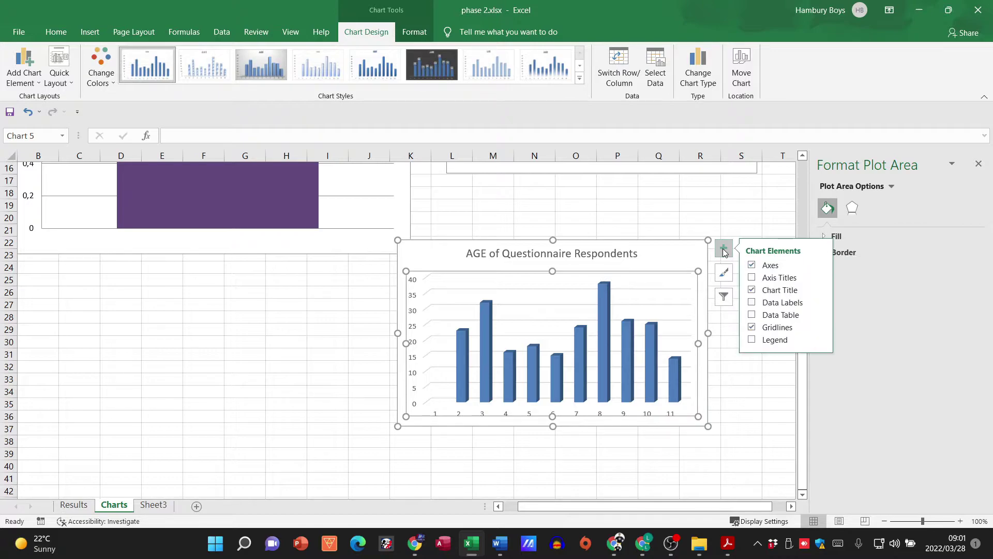
click(724, 250)
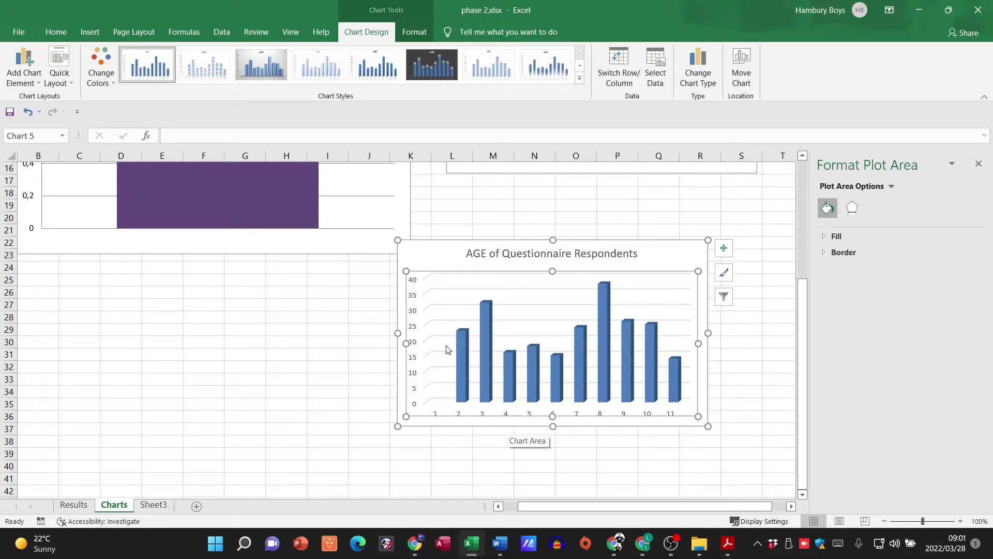
click(724, 252)
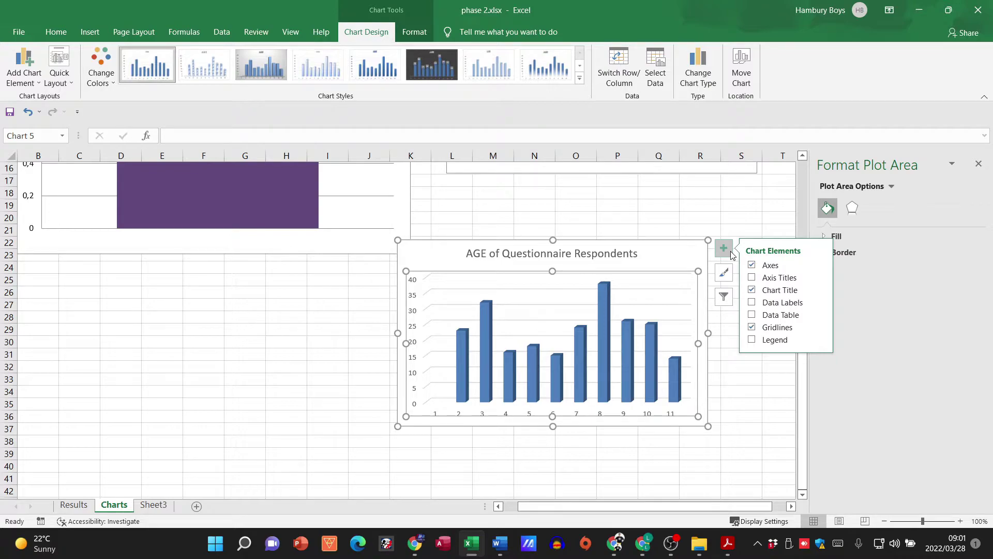
click(753, 277)
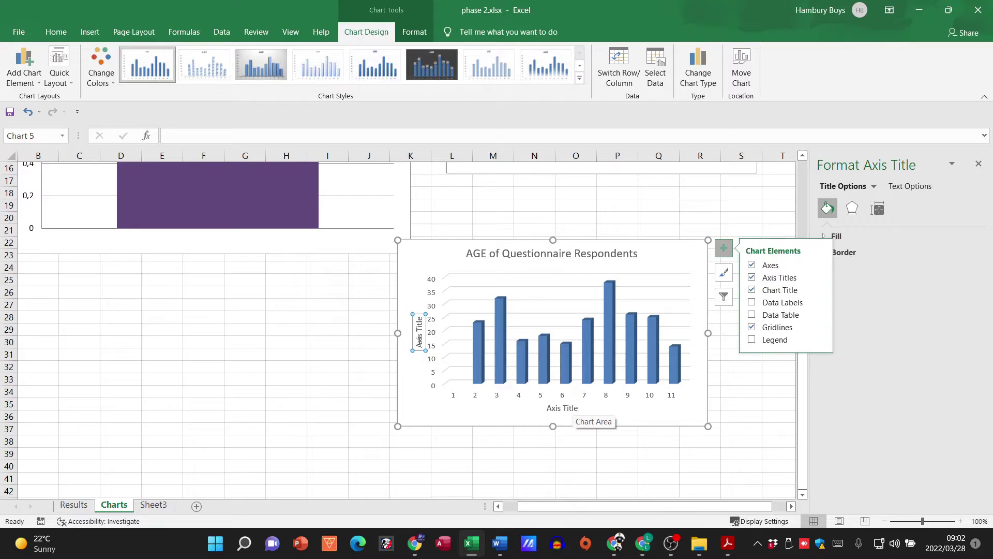
Name the vertical axis 'Age' and the horizontal axis 'Number of individuals' wrapped onto two lines.
double_click(419, 339)
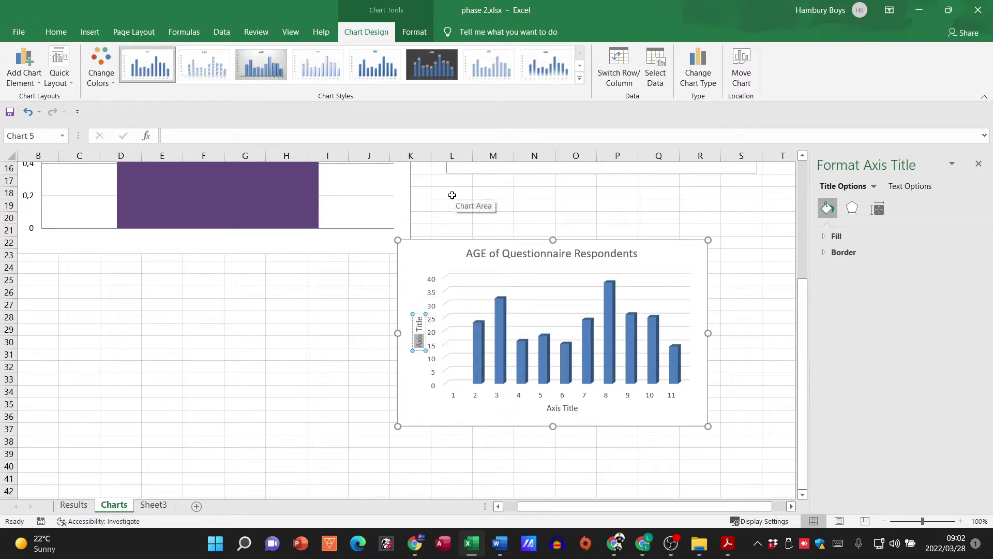
key(BackSpace)
key(Delete)
key(Delete)
key(Delete)
key(Delete)
key(Delete)
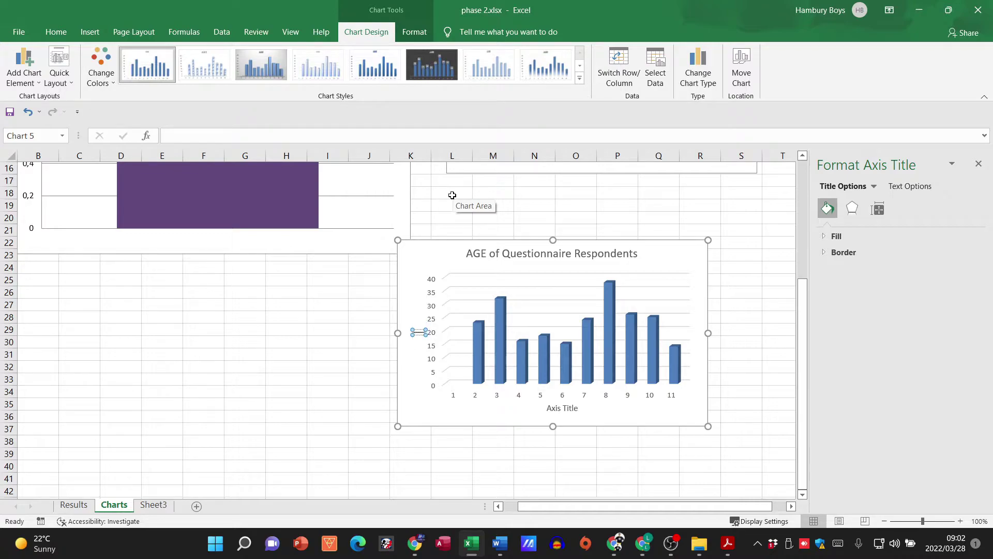
text(Age)
click(563, 408)
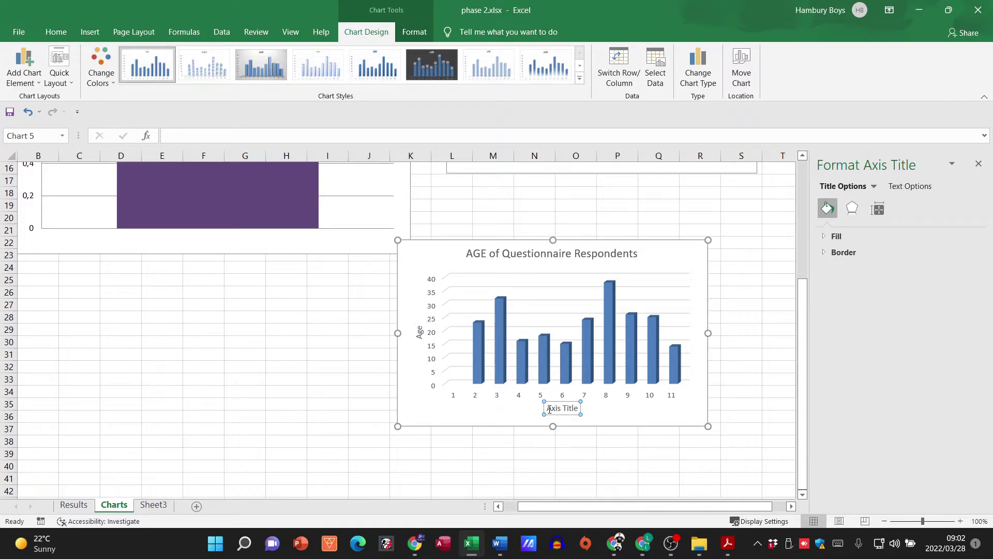
drag(549, 410, 592, 411)
text(Numbe)
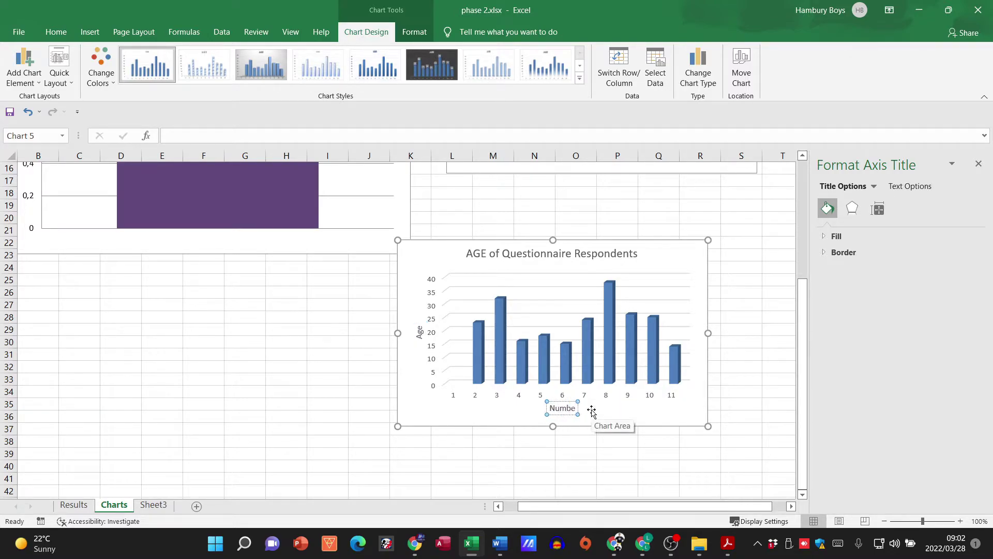
text(r of indivduals)
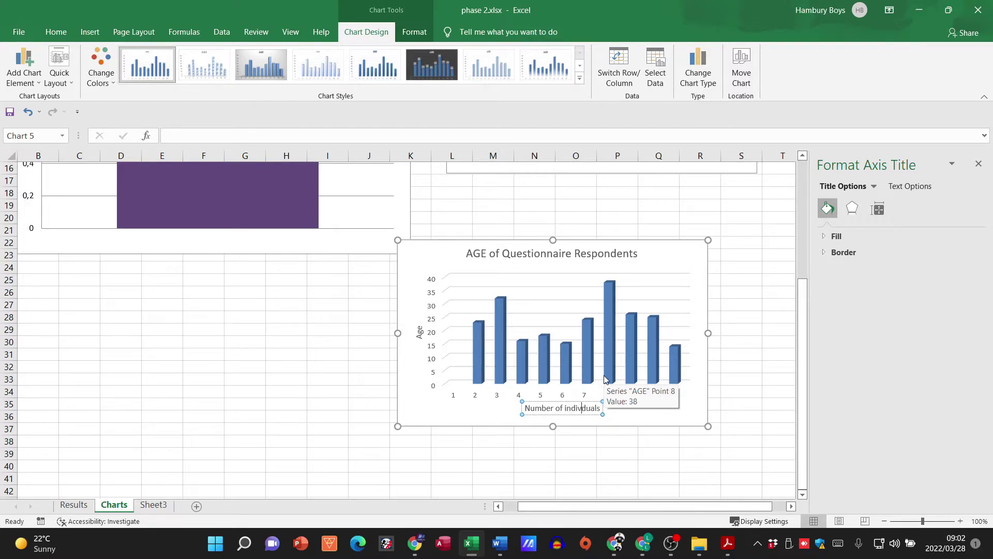
text(i)
key(Return)
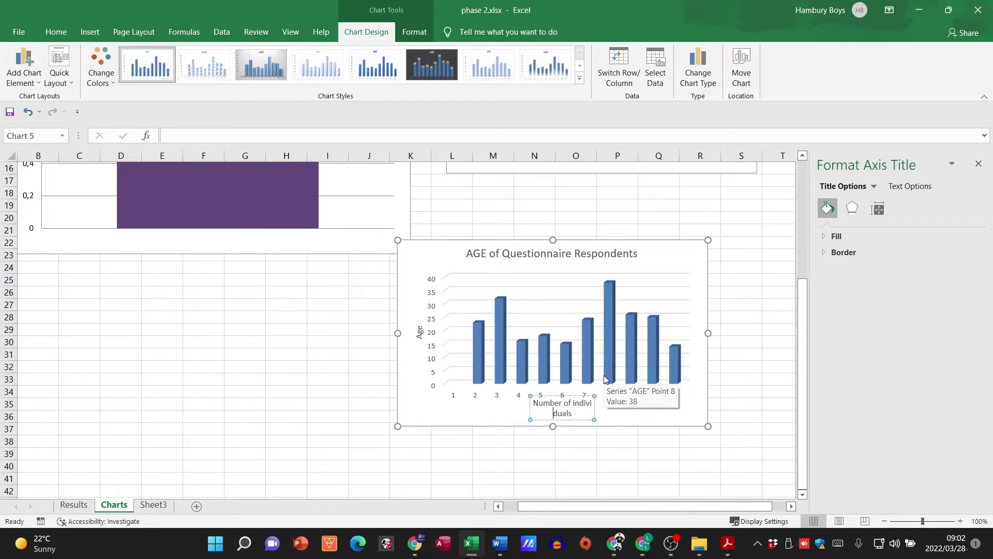
click(596, 422)
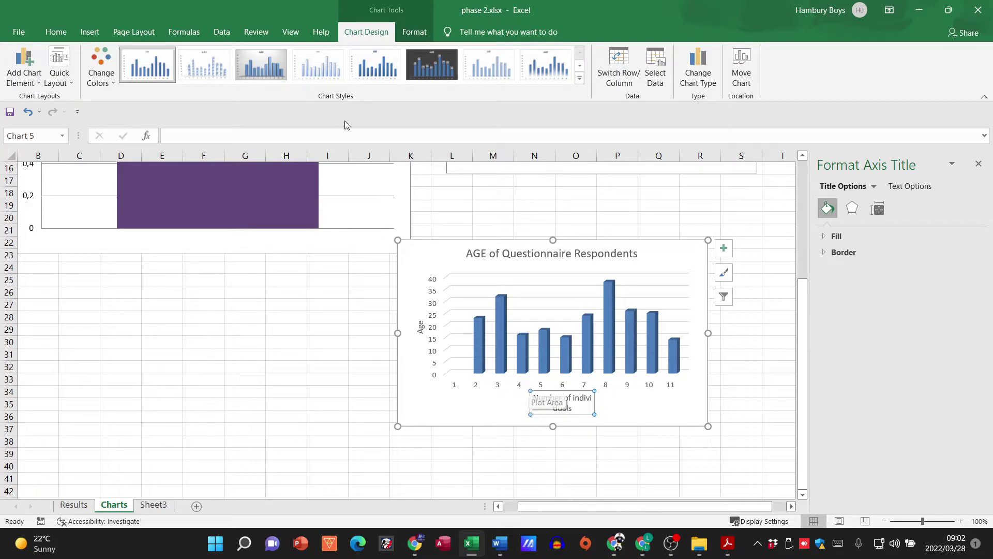
Try a hatched chart style and shorten the horizontal axis title to 'No of individuals'.
click(220, 69)
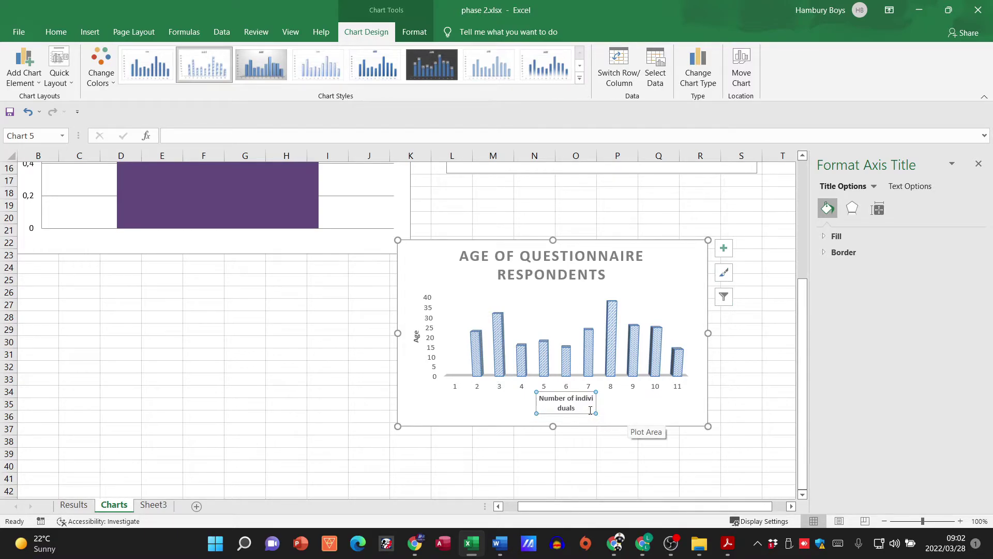
click(588, 412)
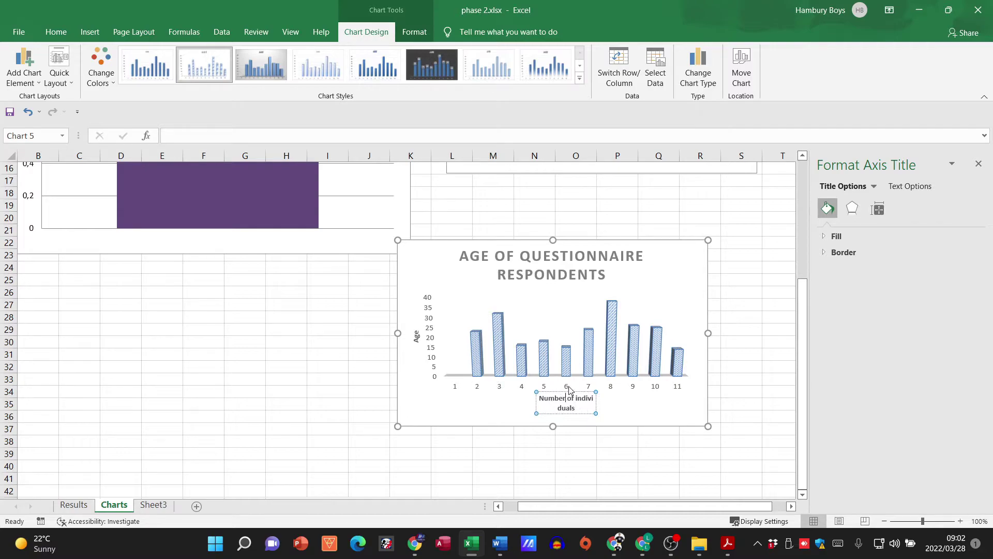
key(BackSpace)
key(BackSpace)
key(BackSpace)
key(BackSpace)
key(BackSpace)
key(BackSpace)
key(BackSpace)
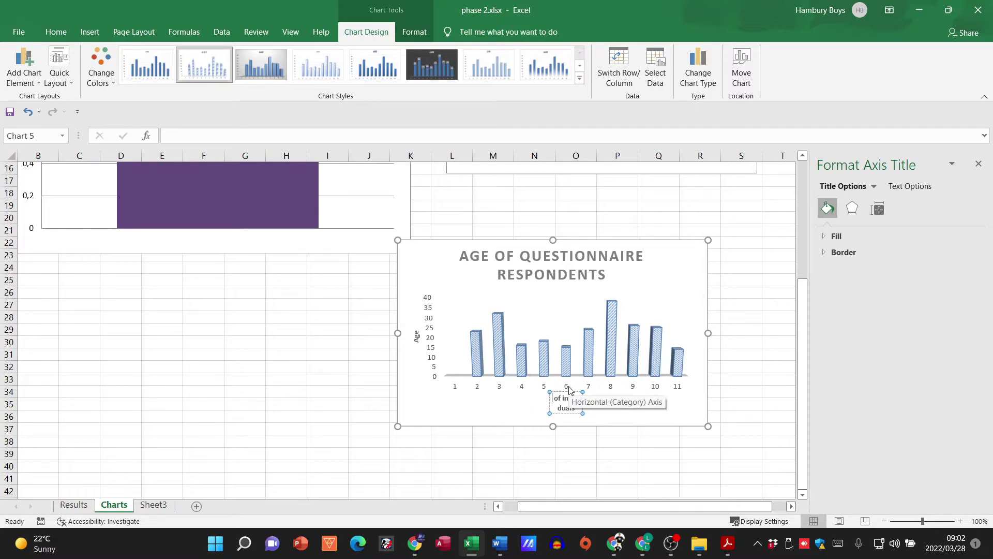
text(No)
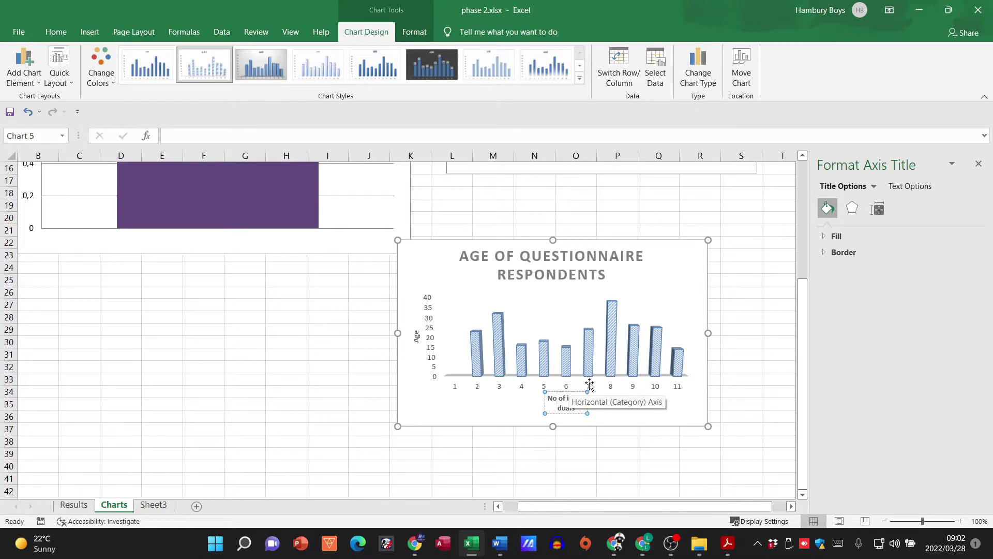
click(755, 416)
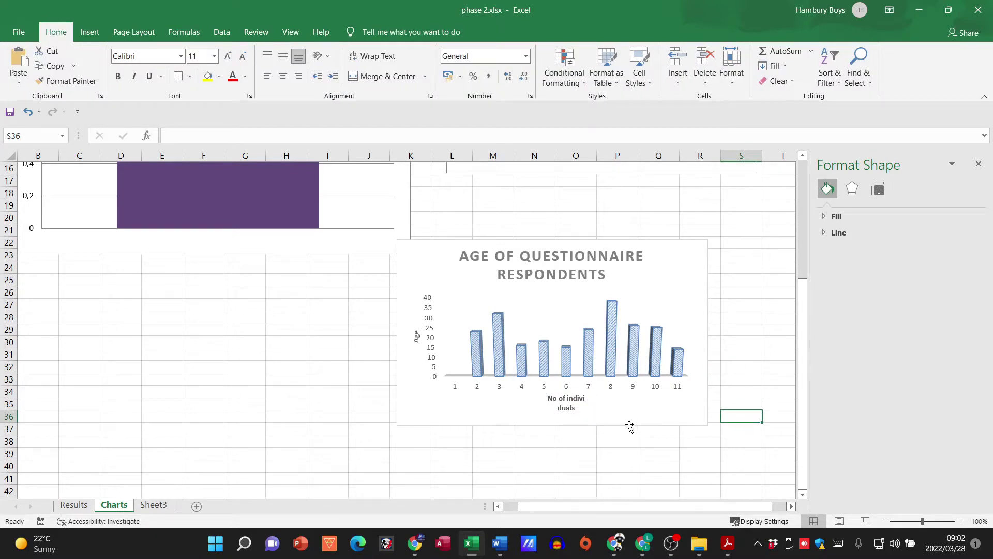
Apply the dark chart style with value labels on every bar, then return to the PDF guidelines.
click(580, 401)
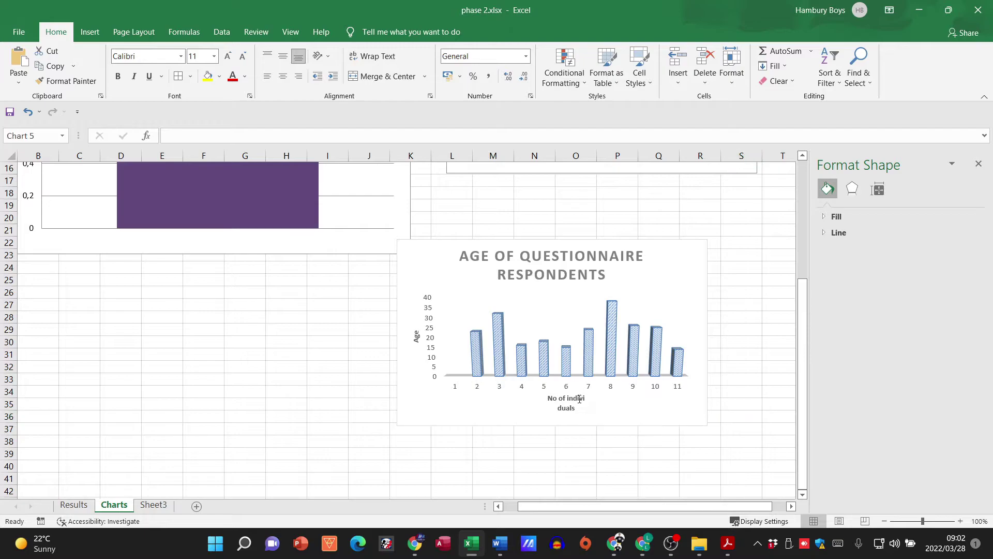
click(723, 273)
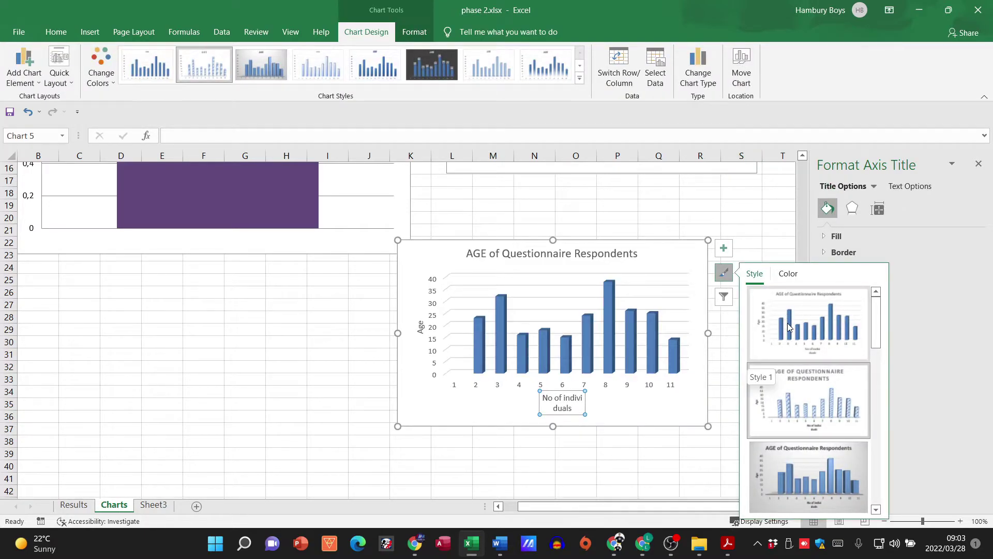
click(787, 323)
scroll(882, 332, down, 5)
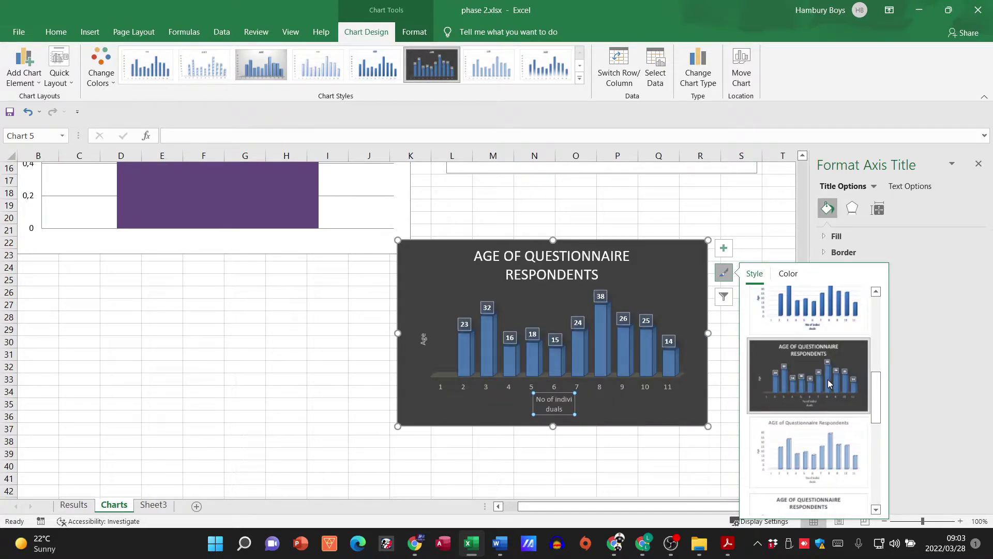
click(826, 383)
click(731, 214)
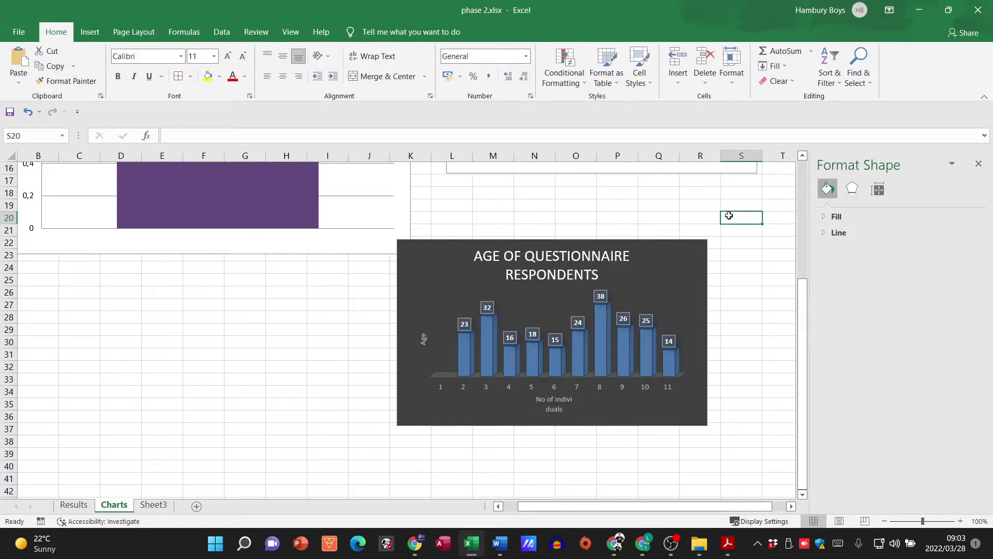
key(alt+Tab)
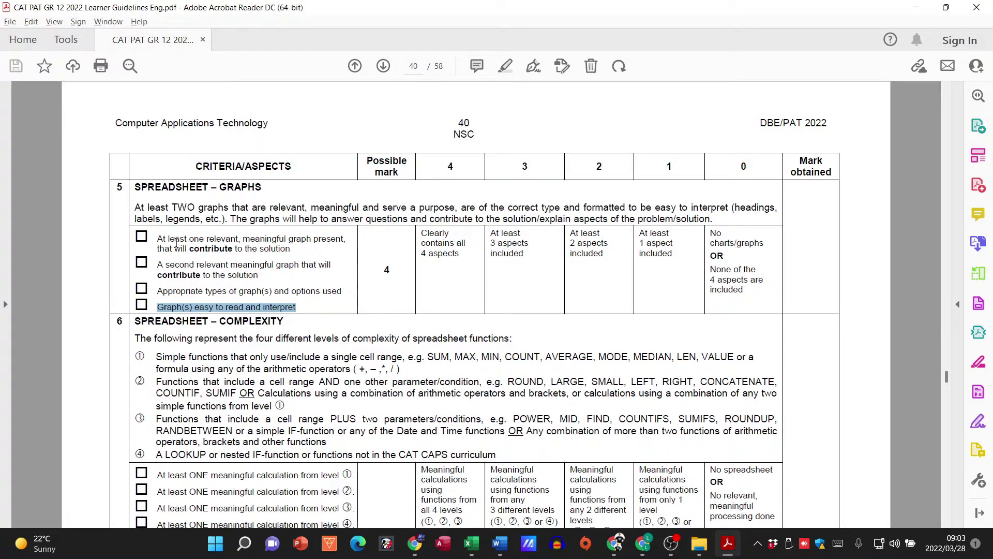
drag(165, 239, 291, 247)
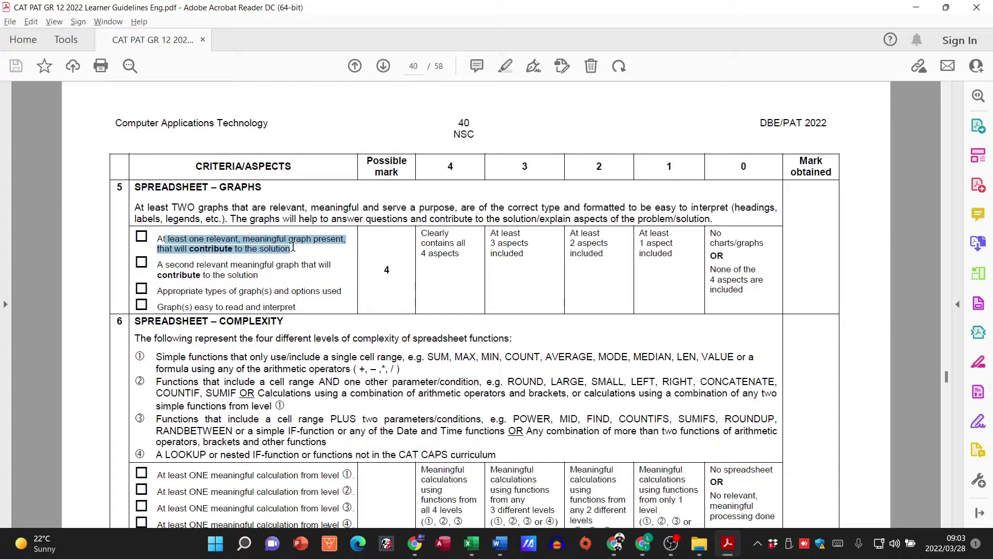
drag(165, 264, 265, 265)
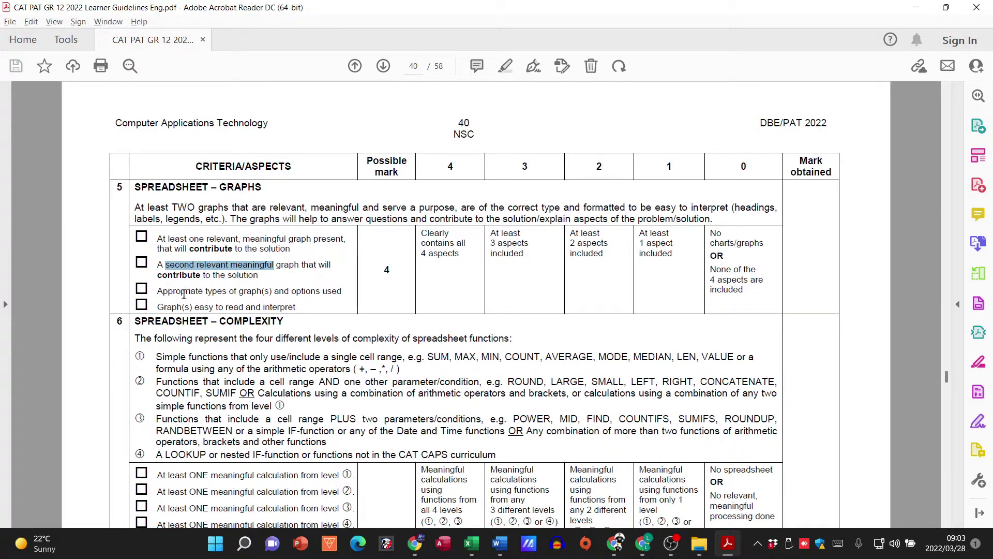
drag(174, 293, 316, 292)
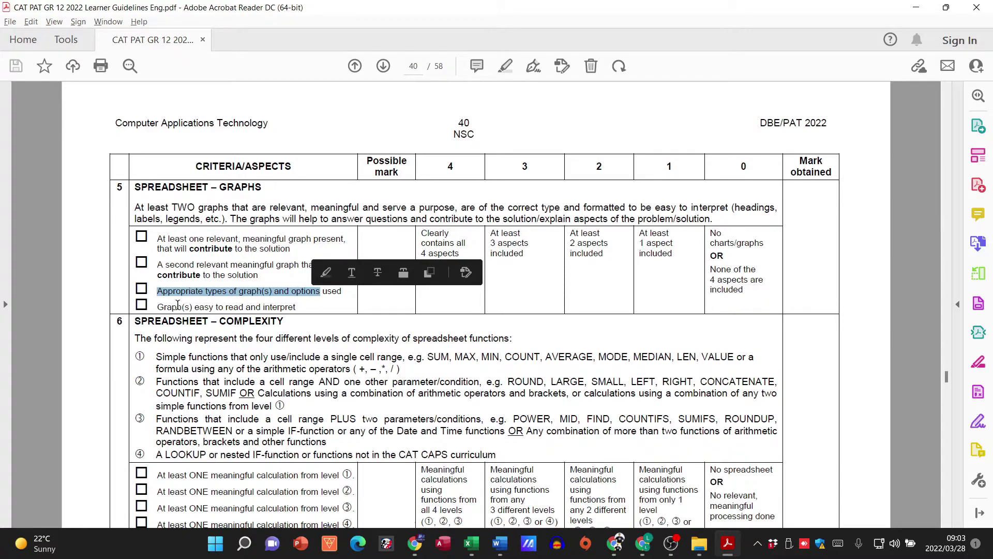
drag(157, 307, 296, 307)
click(288, 263)
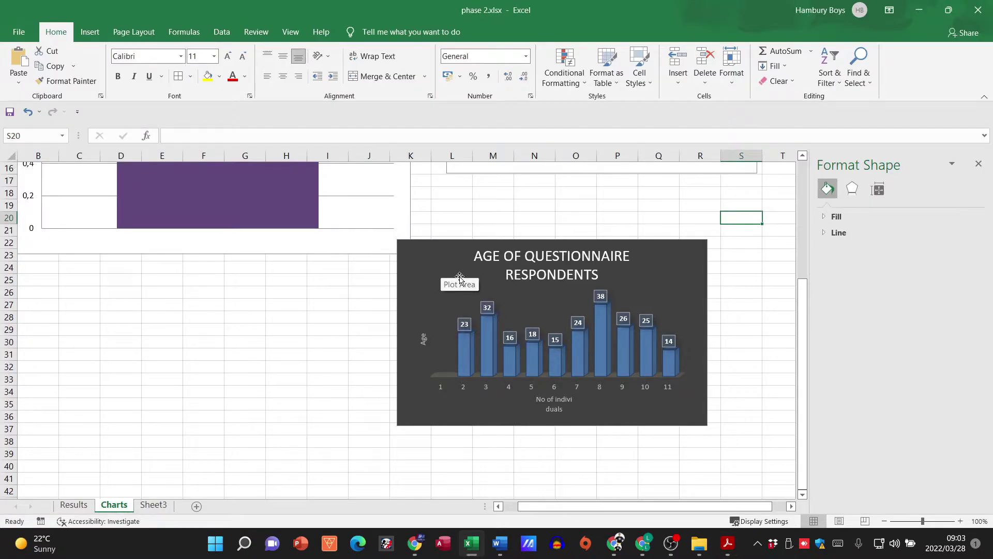
scroll(453, 277, down, 1)
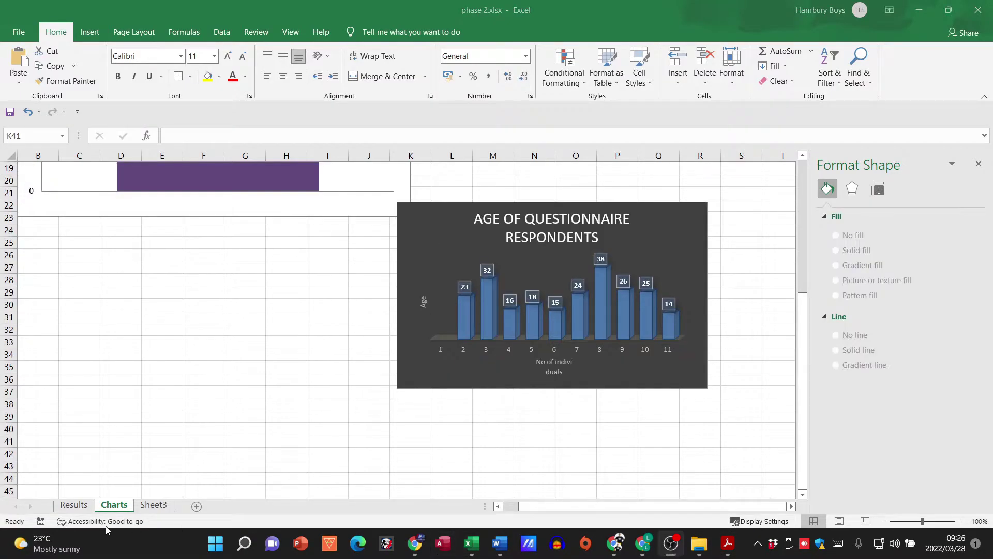
On the Results sheet, check the male and female count formulas and select F16:F17.
click(74, 504)
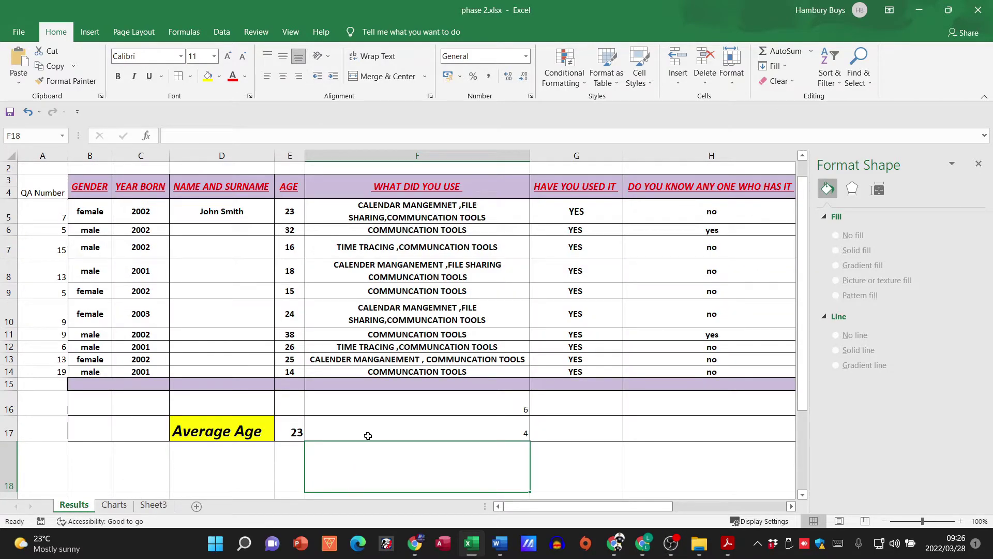
click(387, 412)
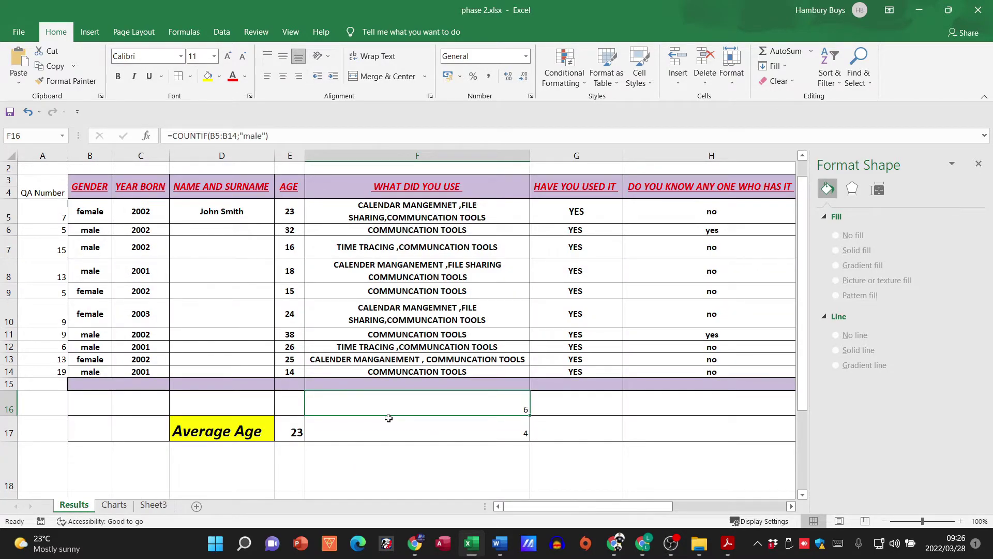
click(389, 418)
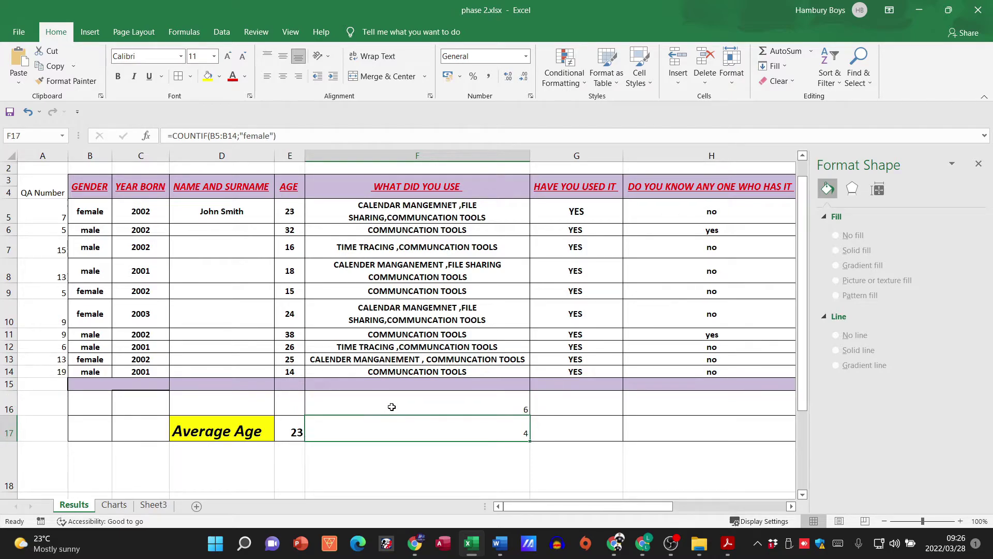
click(392, 407)
click(390, 427)
drag(395, 408, 395, 420)
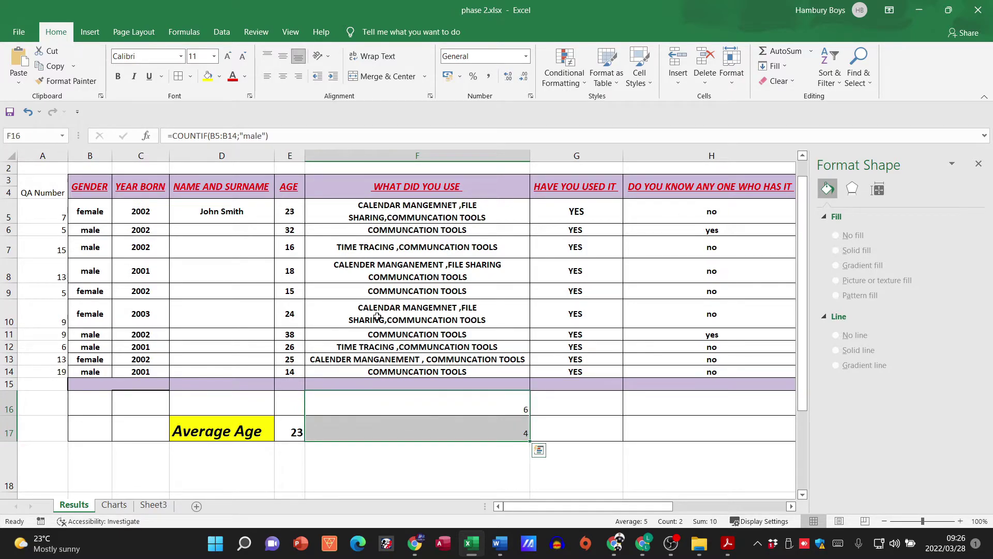
Insert a clustered column chart of the counts and move it to the Charts sheet at C25.
click(90, 31)
click(460, 51)
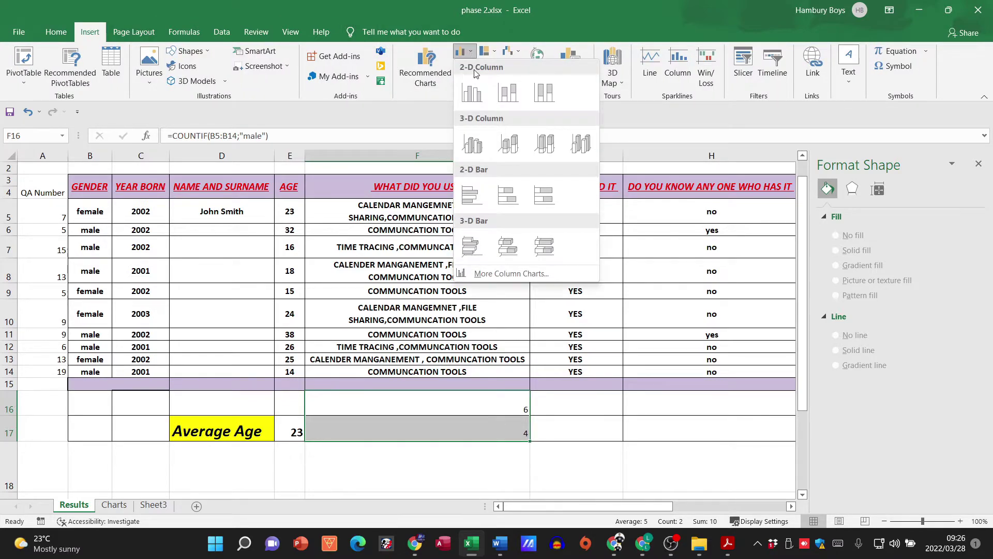
click(475, 93)
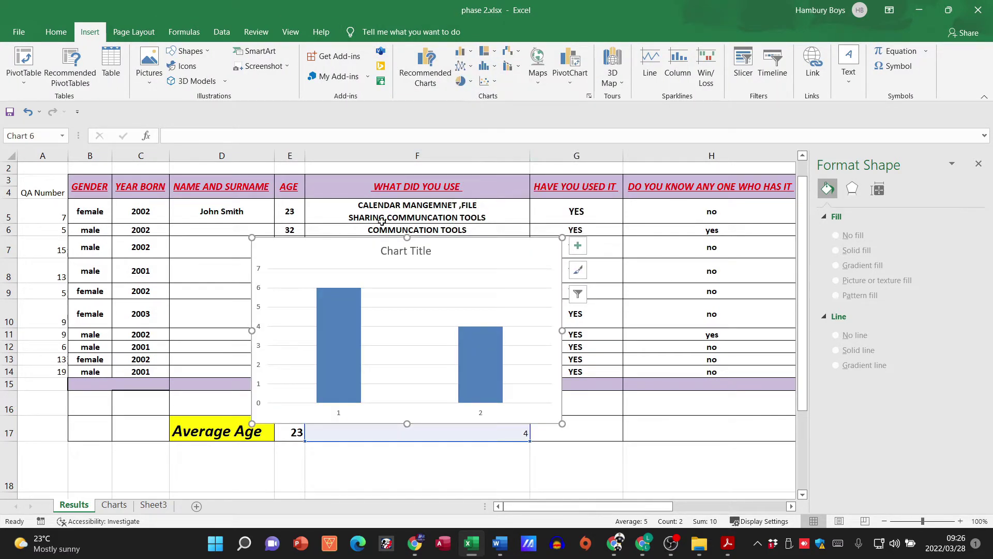
key(Delete)
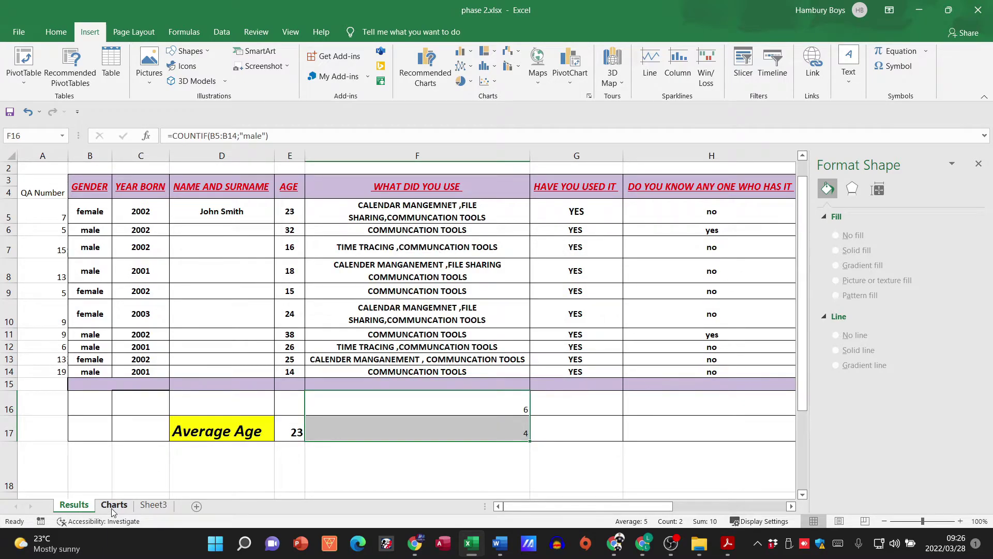
click(113, 505)
click(76, 245)
Paste the chart and title it 'Male VS Females who completed the Q'.
key(ctrl+v)
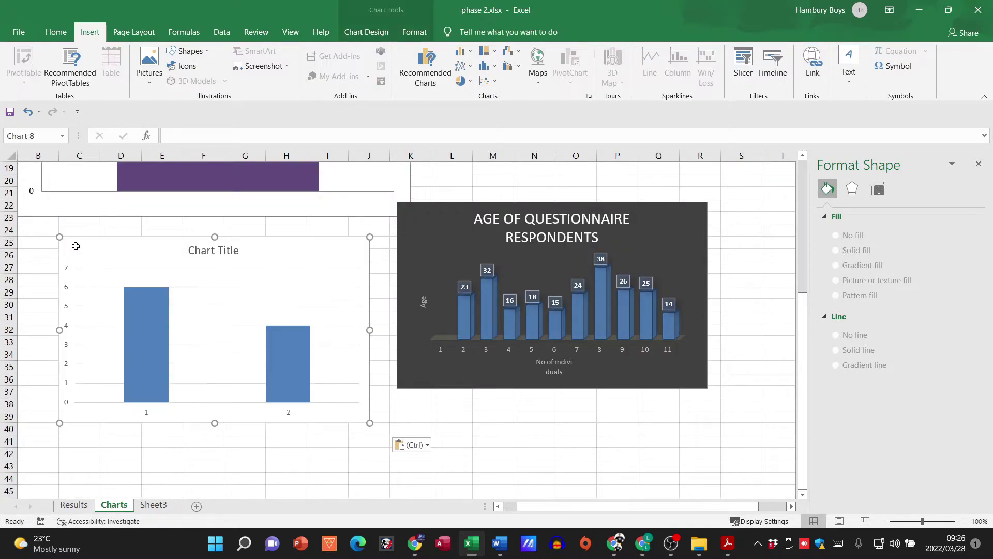
drag(174, 238, 173, 229)
click(191, 242)
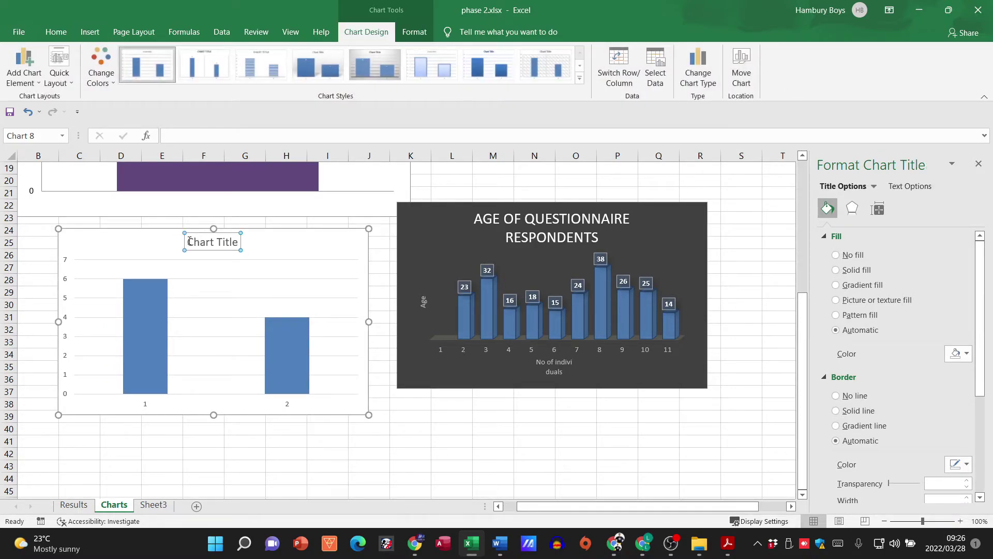
triple_click(191, 242)
text(F)
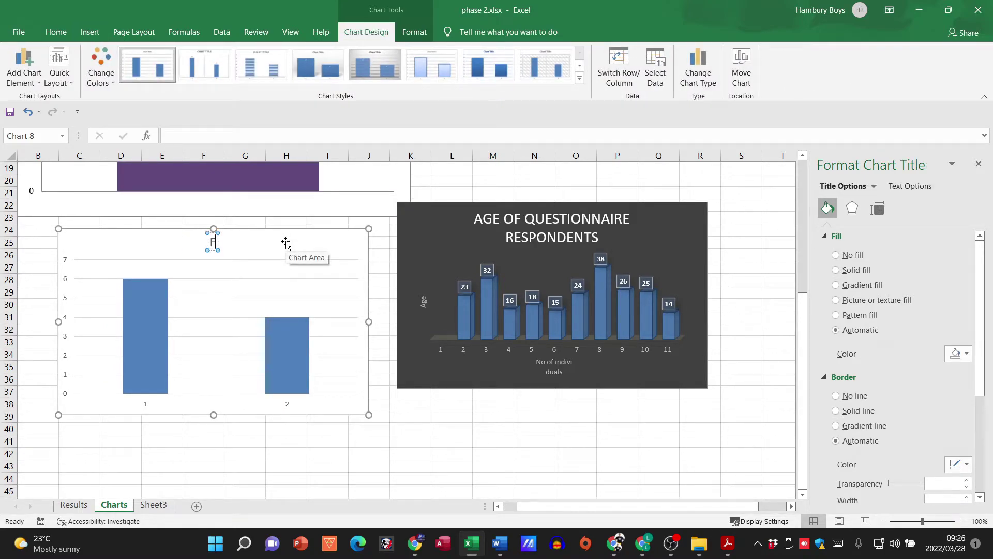
key(BackSpace)
text(Male VS)
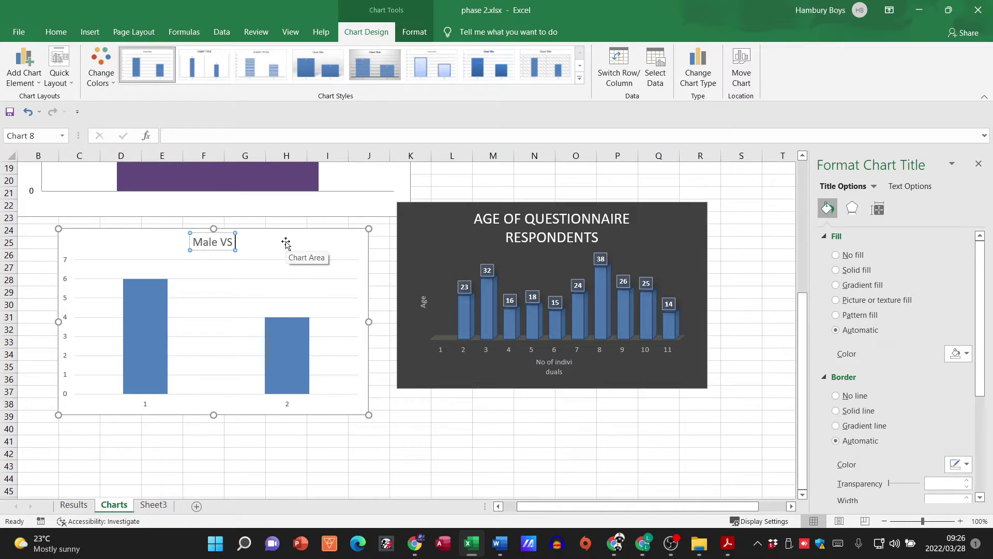
text( Female)
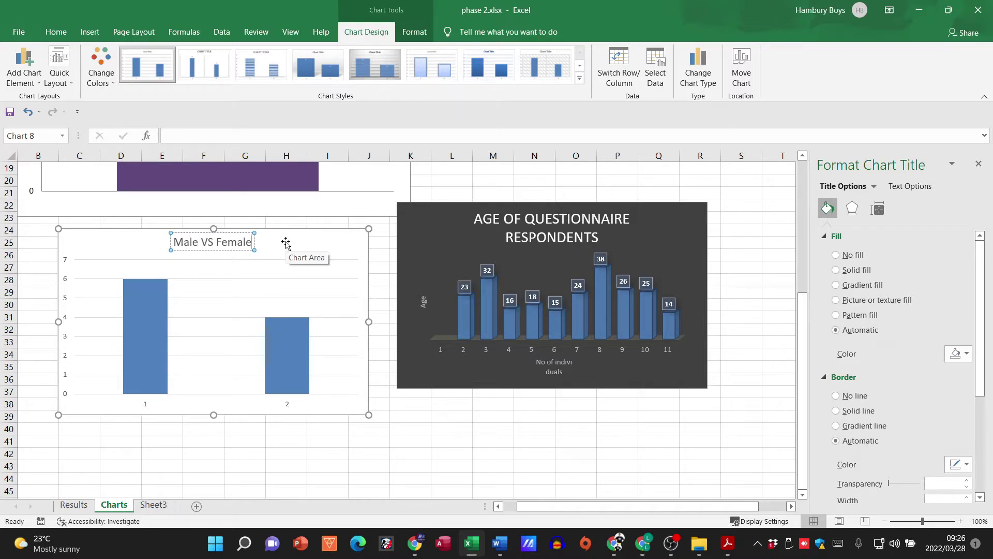
text(s w)
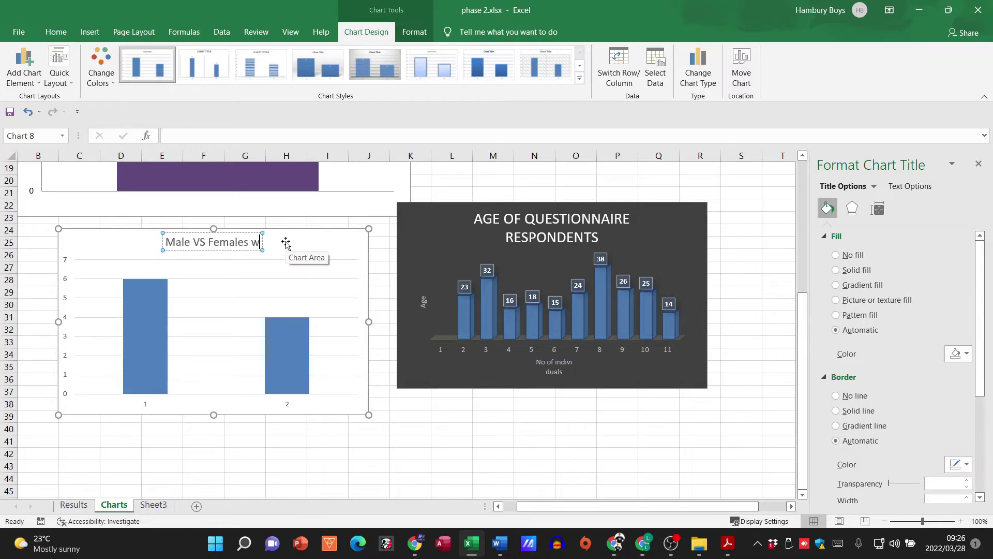
text(ho completed)
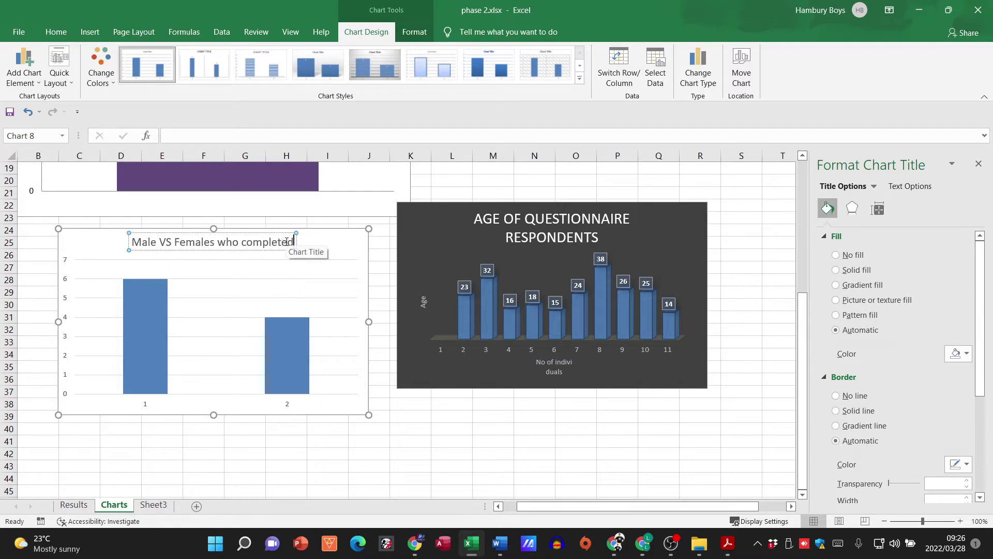
text( the Q)
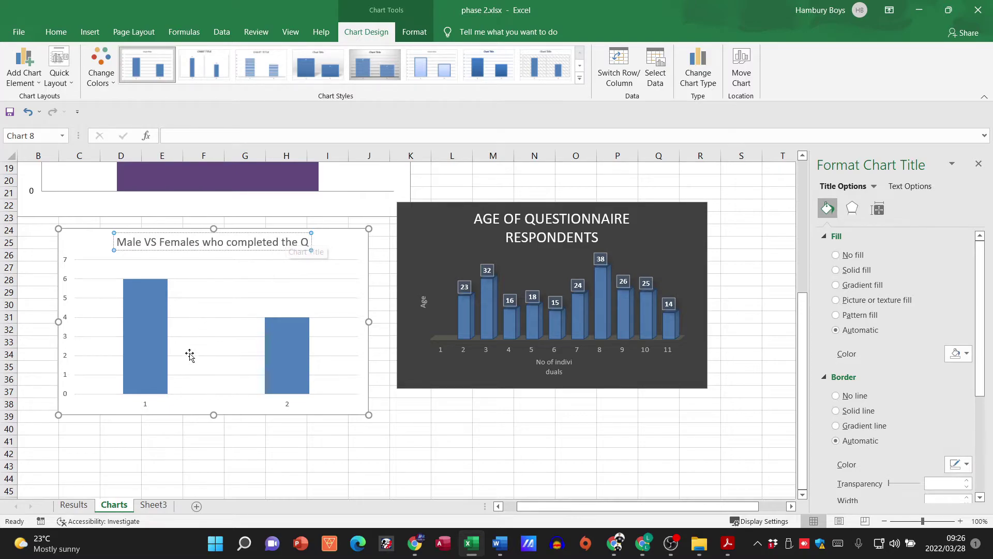
click(377, 301)
Add axis titles and name the vertical axis 'Number of People'.
click(343, 311)
click(384, 237)
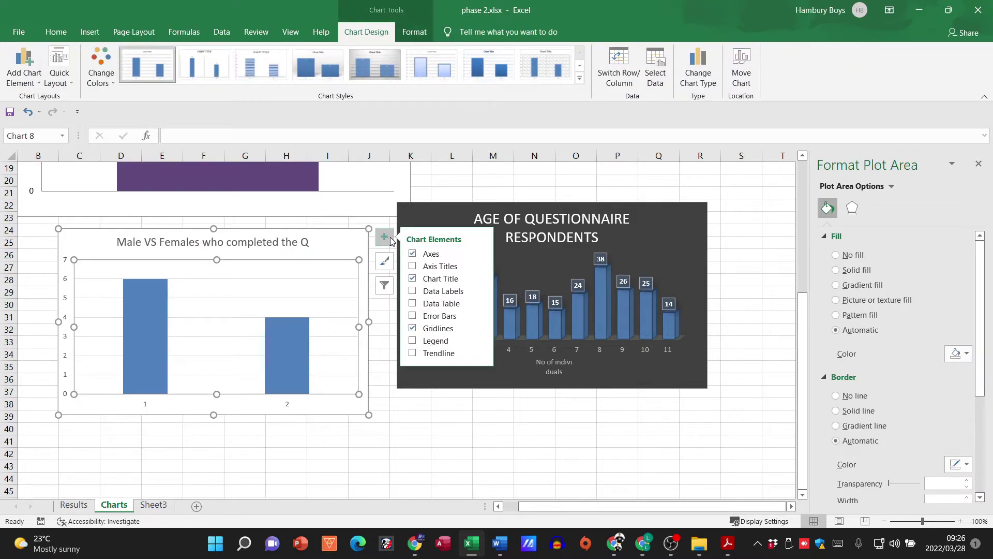
click(413, 267)
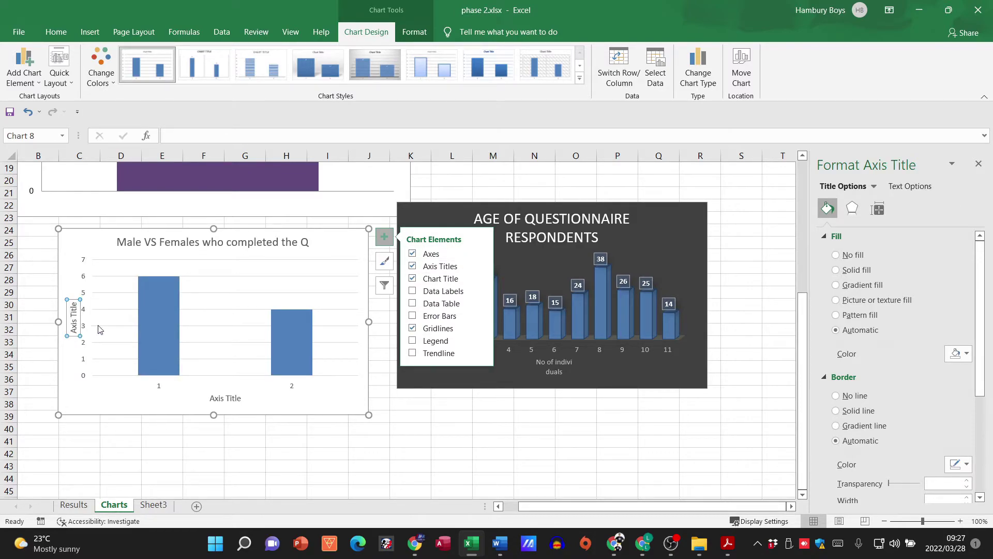
double_click(72, 325)
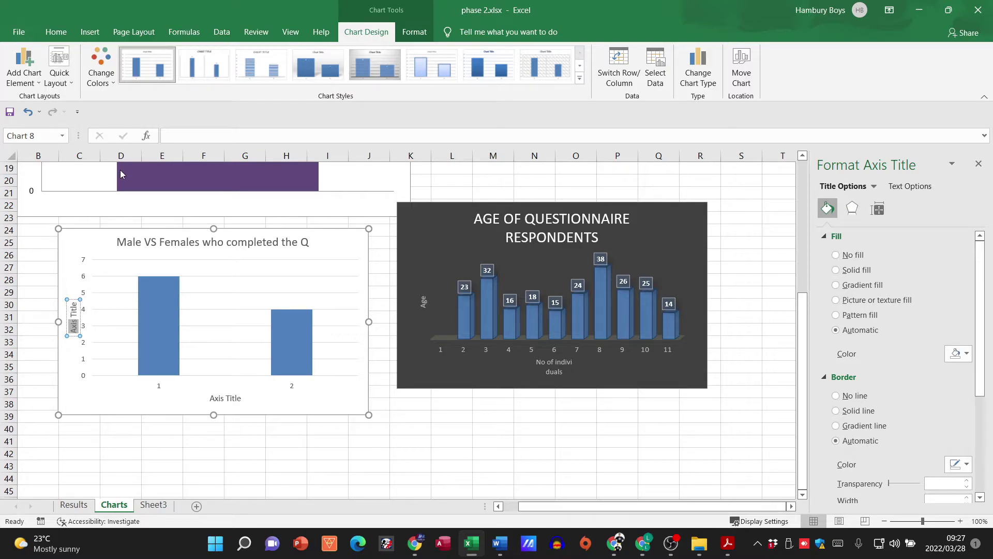
key(BackSpace)
key(Delete)
key(Delete)
key(Delete)
key(Delete)
key(Delete)
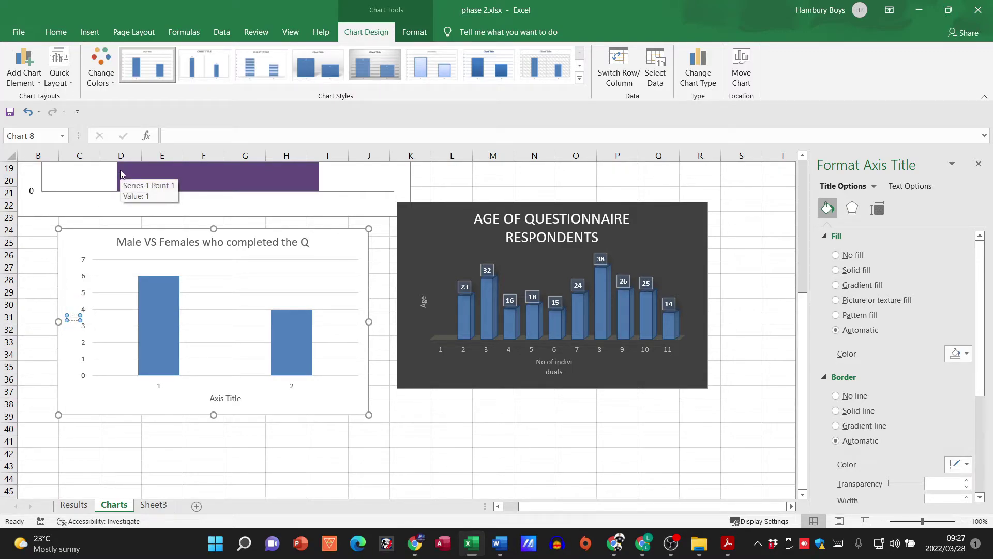
text(Number of People)
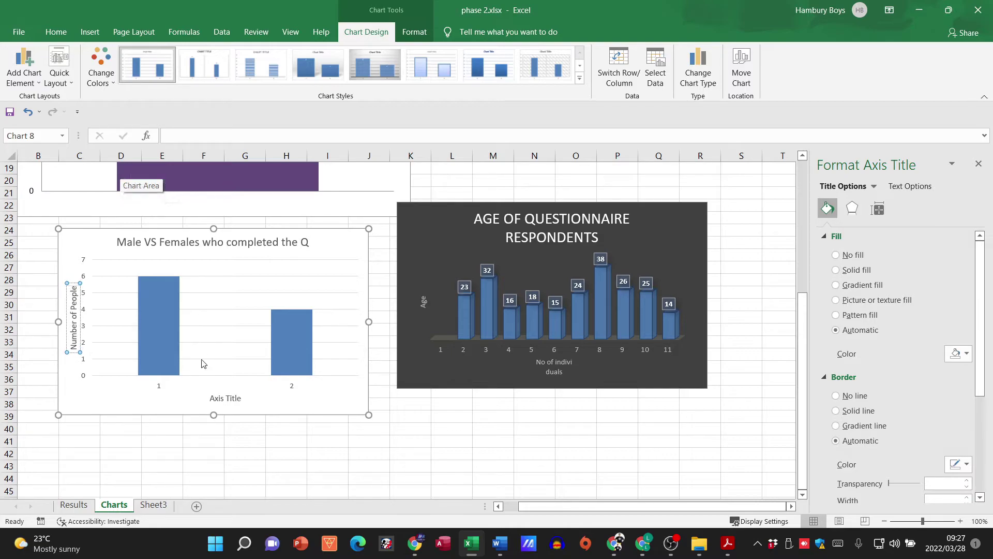
Delete the horizontal axis title and the horizontal category axis.
click(217, 400)
click(216, 398)
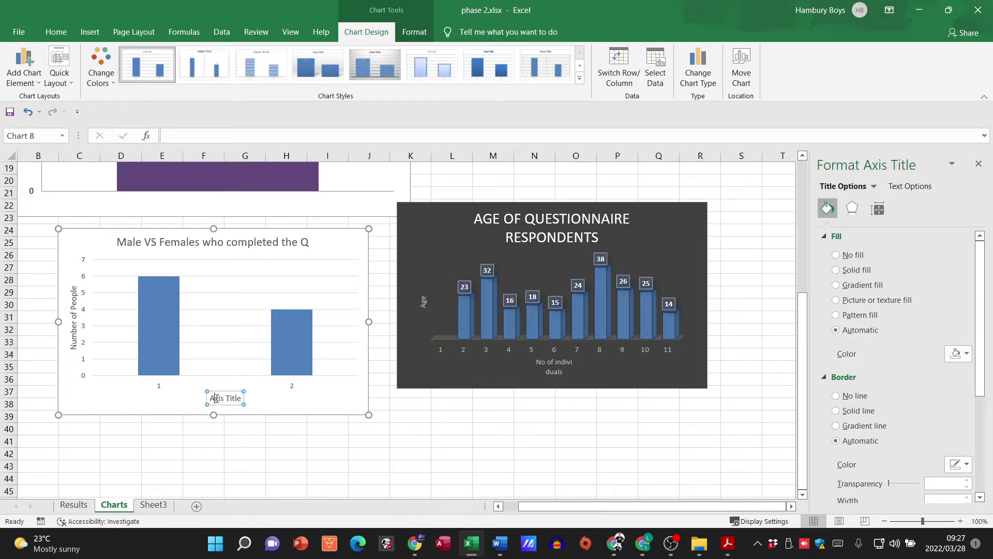
click(219, 392)
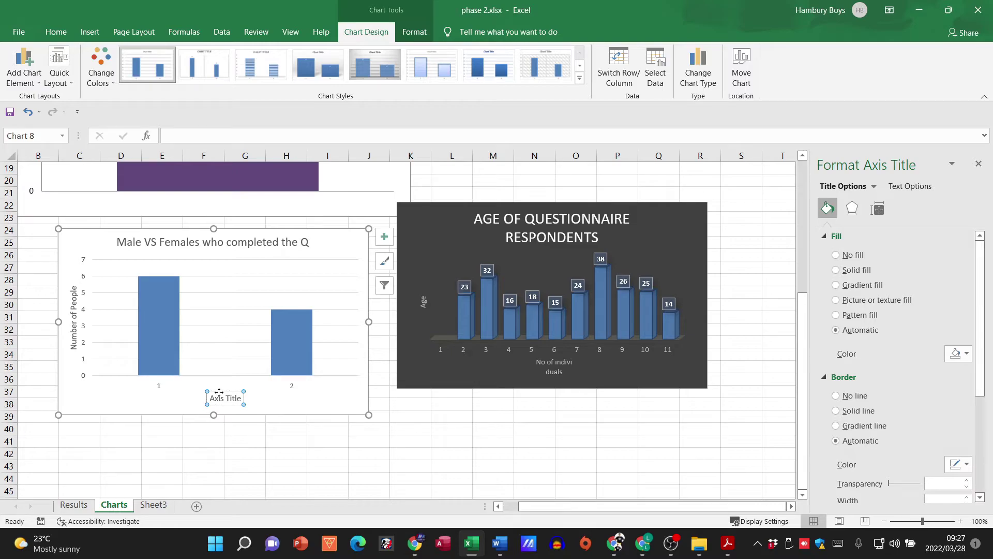
key(Delete)
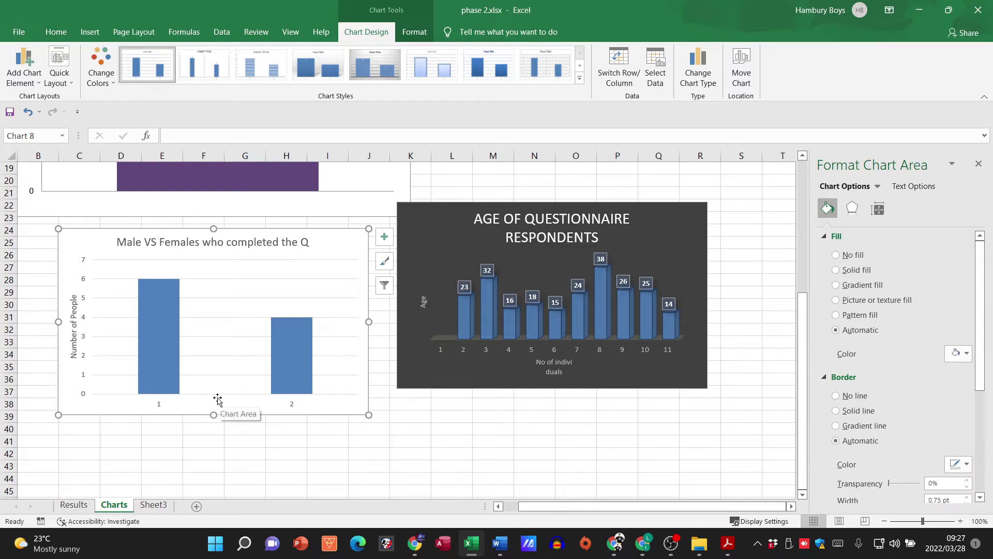
click(159, 407)
key(Delete)
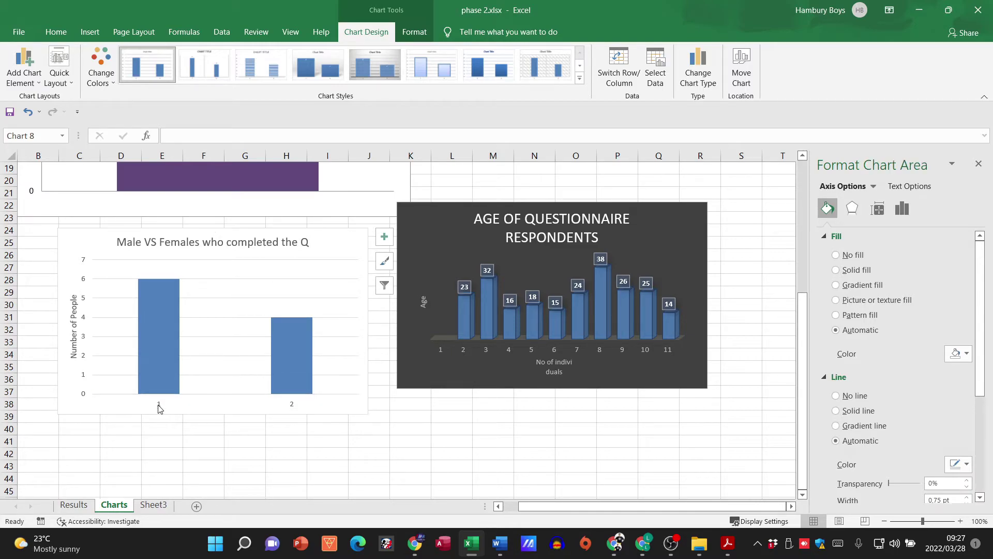
click(169, 294)
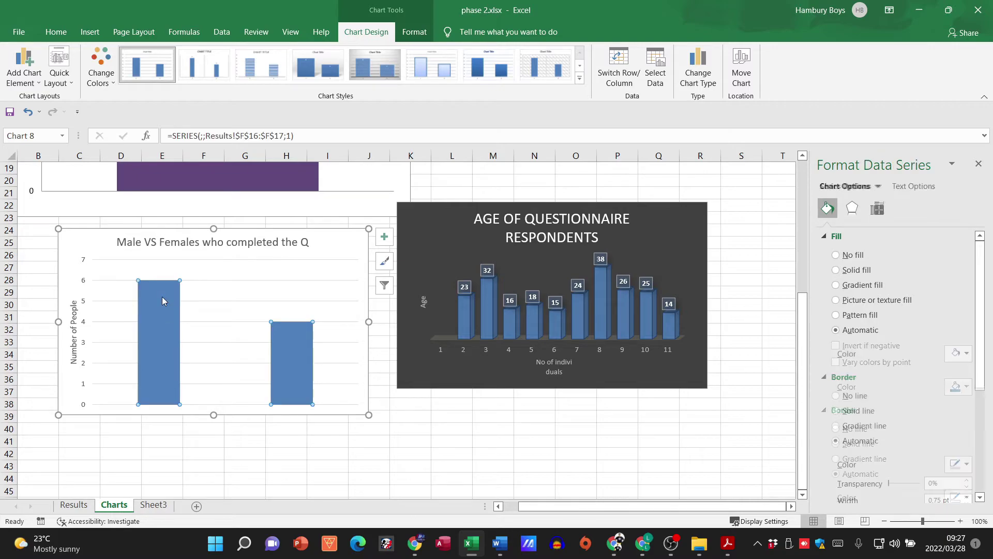
click(386, 244)
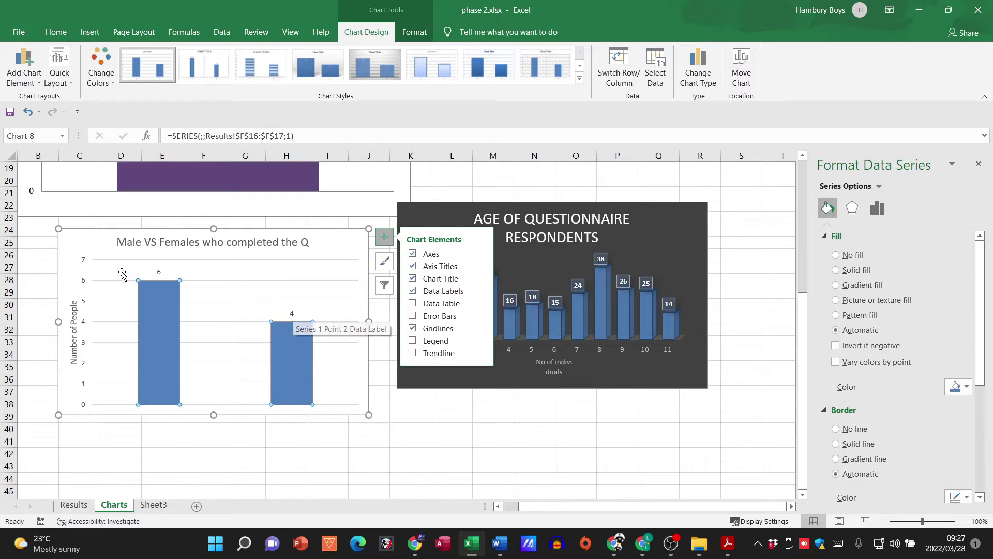
Replace the bar labels 6 and 4 with the text 'Males' and 'Females'.
click(159, 272)
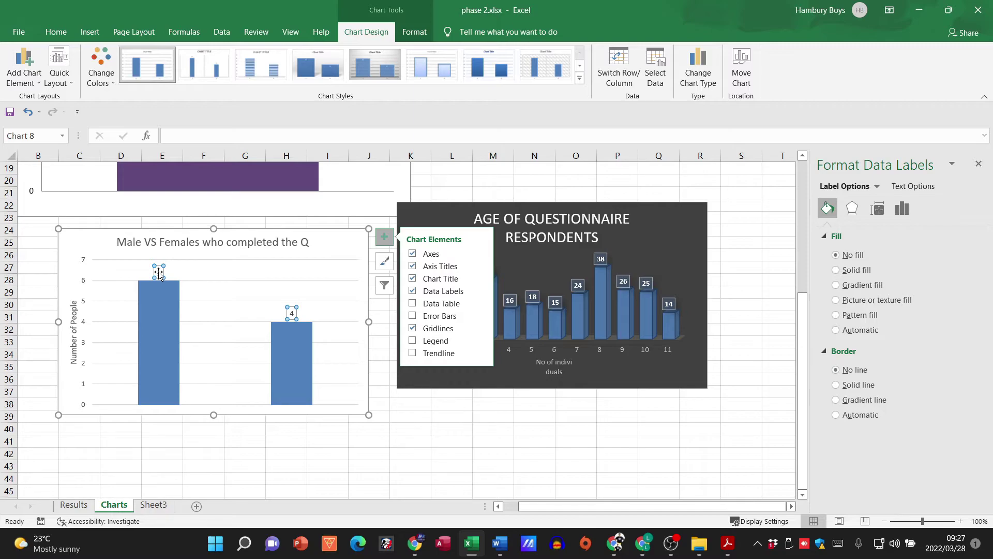
click(159, 273)
click(159, 272)
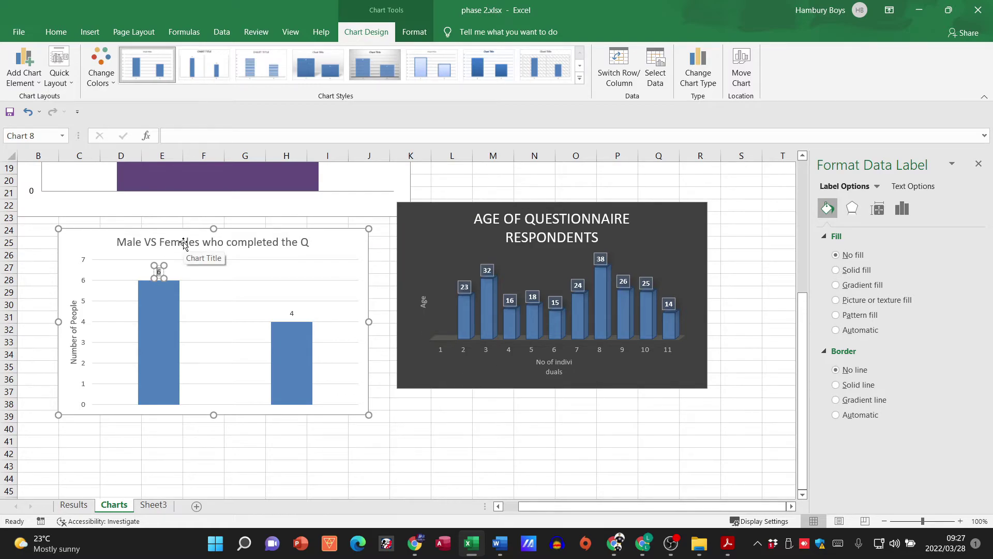
text(Males)
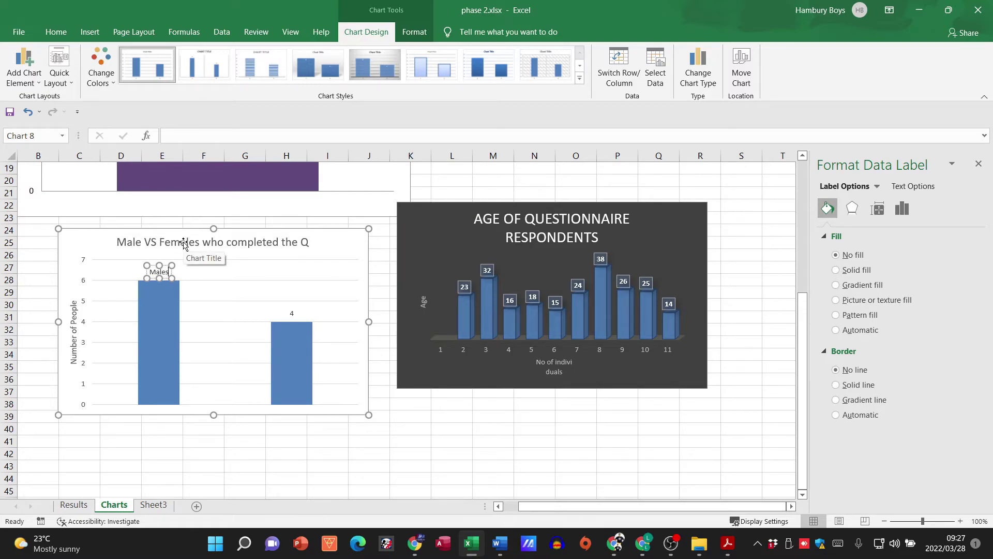
click(292, 313)
click(291, 313)
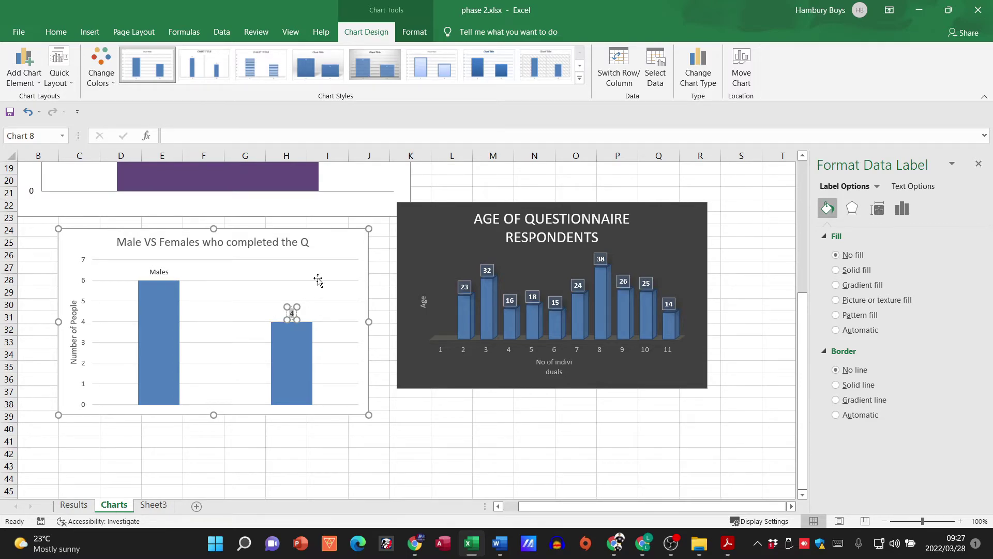
text(Females)
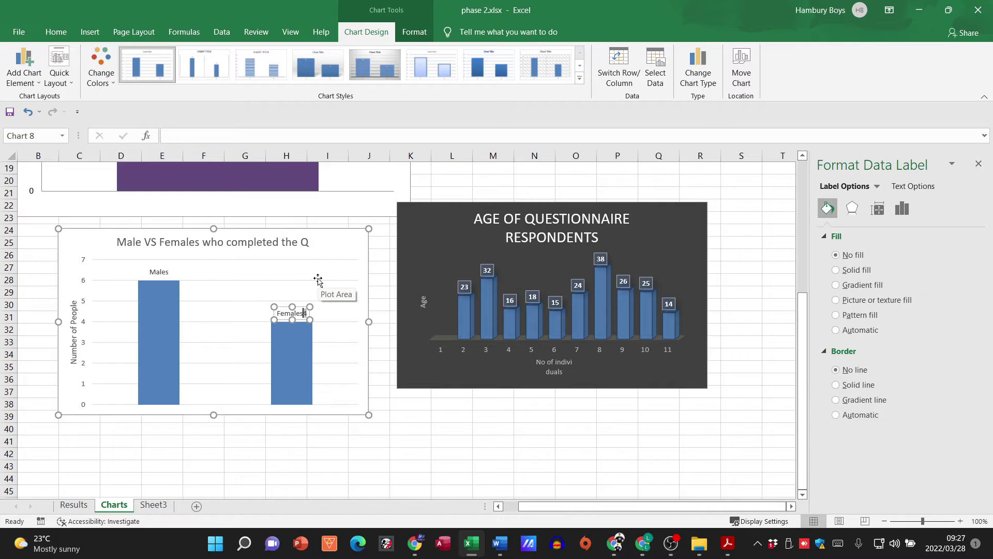
click(445, 443)
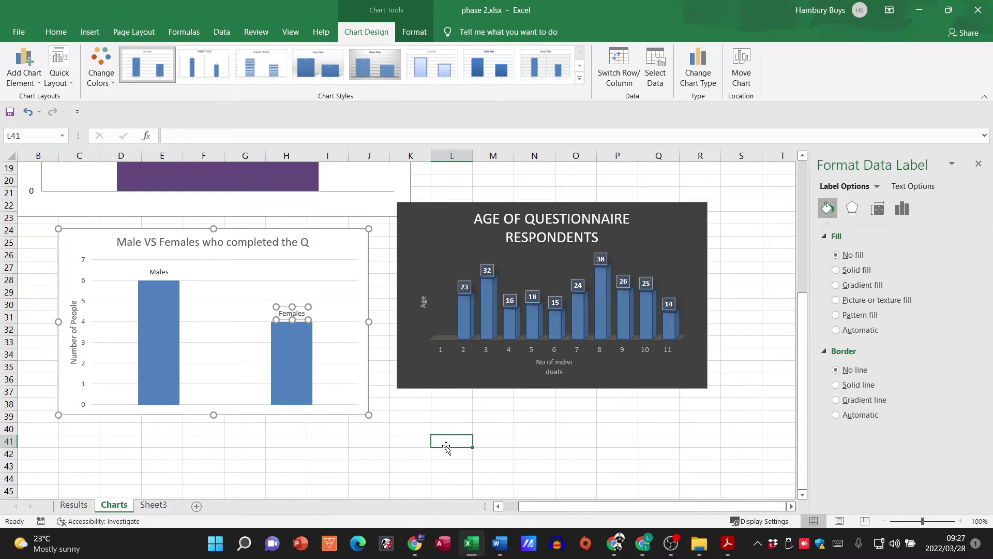
Fill the Females bar of the Male VS Females chart with orange.
click(288, 371)
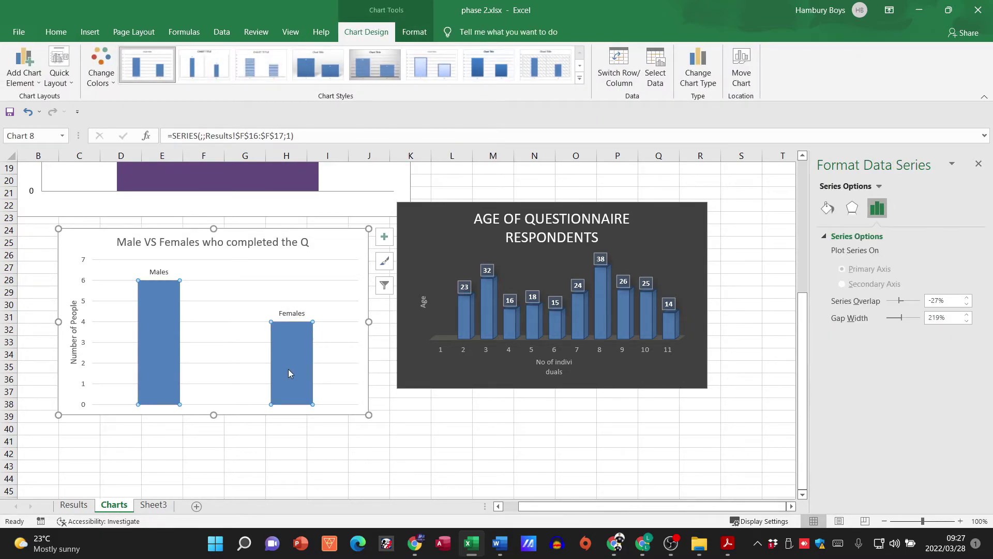
click(288, 365)
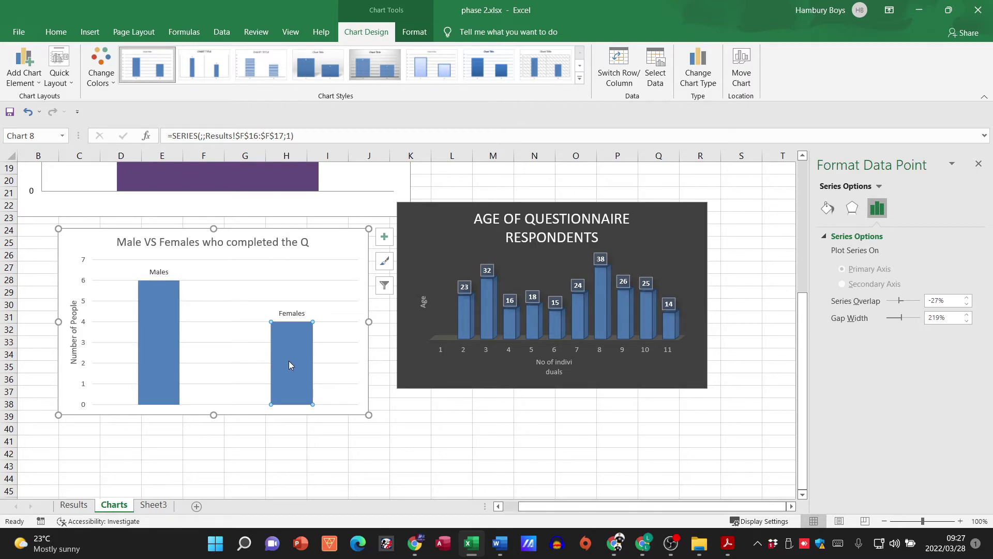
right_click(288, 364)
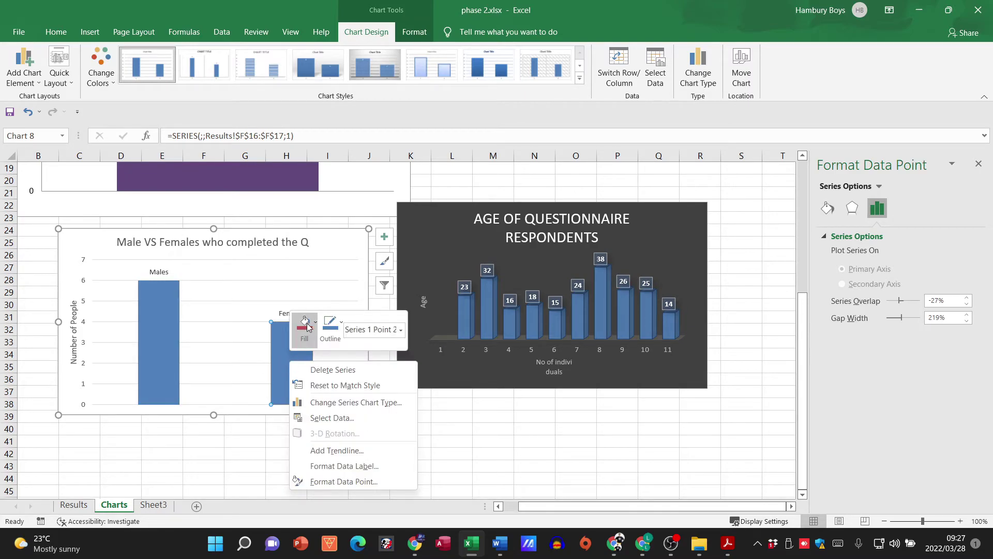
click(309, 327)
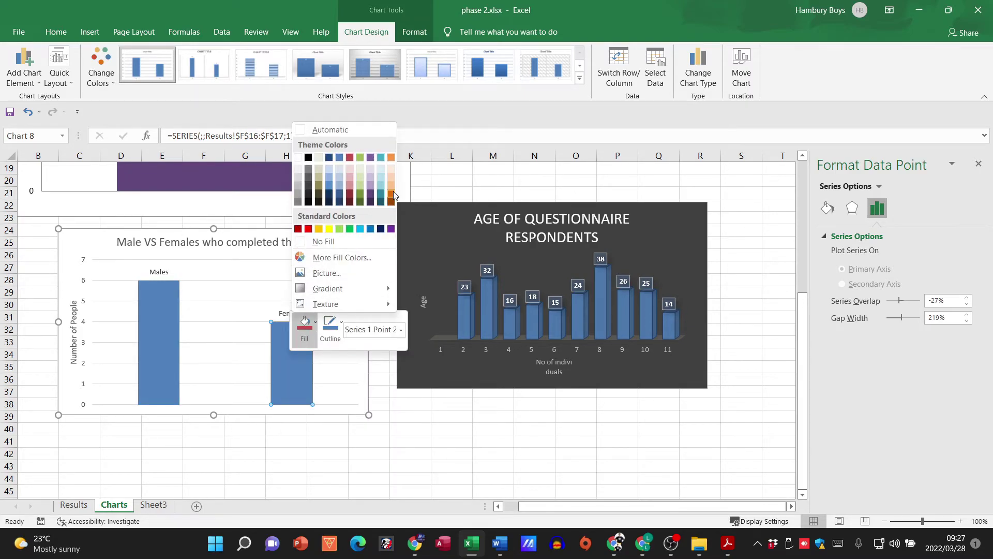
click(394, 196)
Fill the Males bar with yellow, then reselect the gender chart.
click(204, 452)
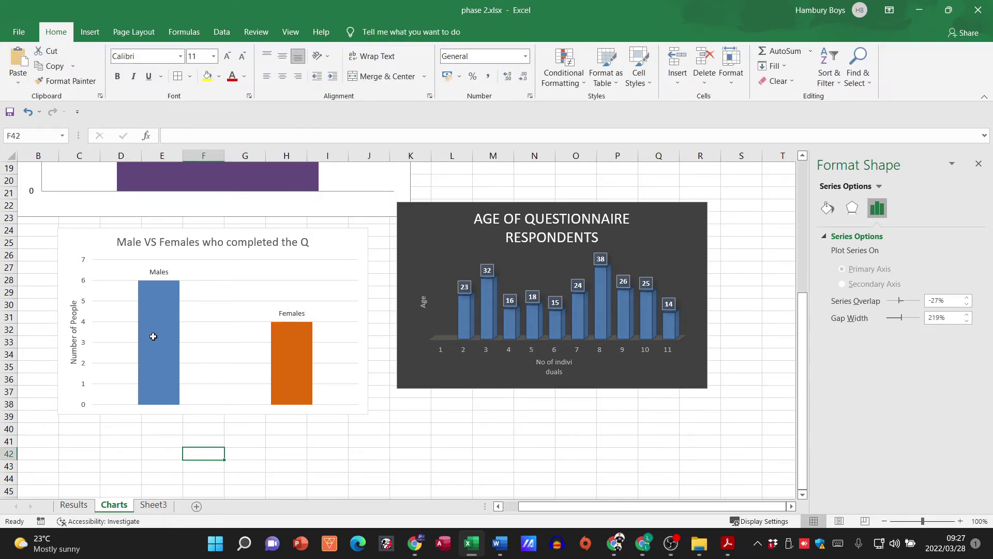
click(153, 337)
right_click(153, 336)
click(151, 336)
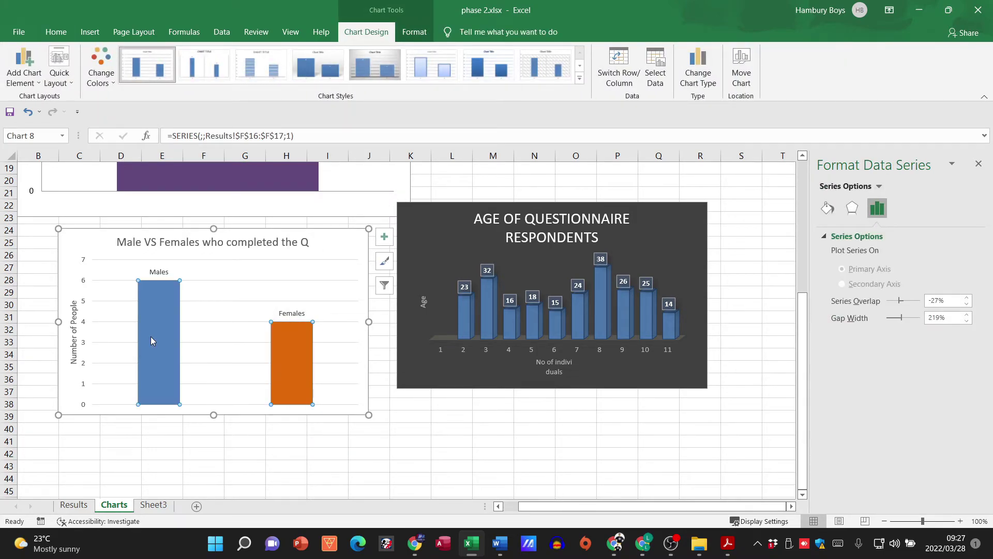
click(150, 336)
right_click(150, 336)
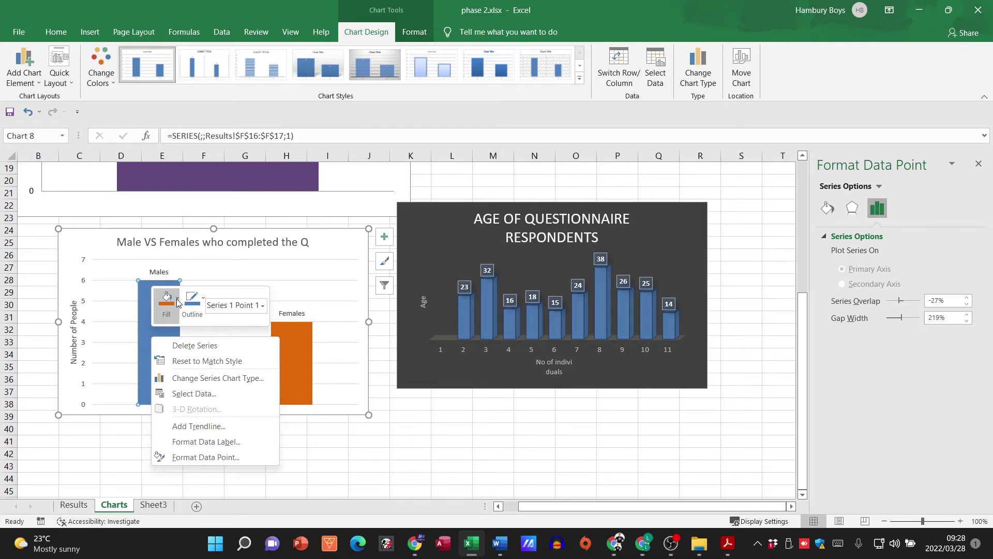
click(177, 299)
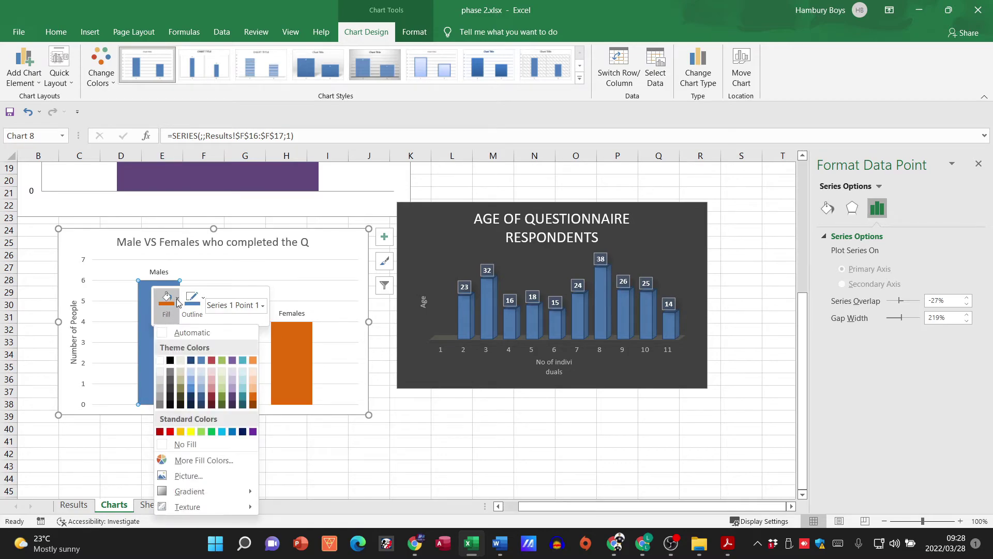
click(191, 431)
click(356, 453)
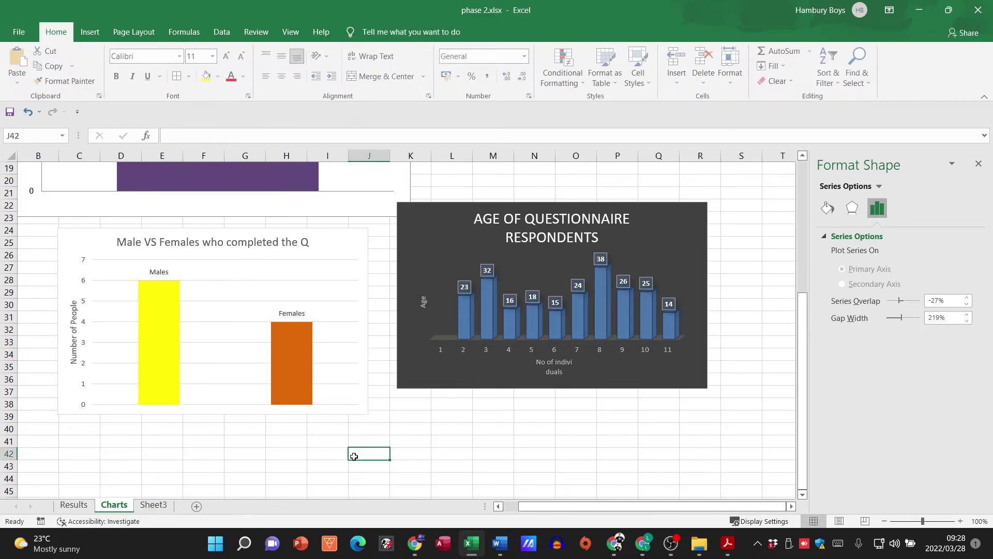
click(355, 244)
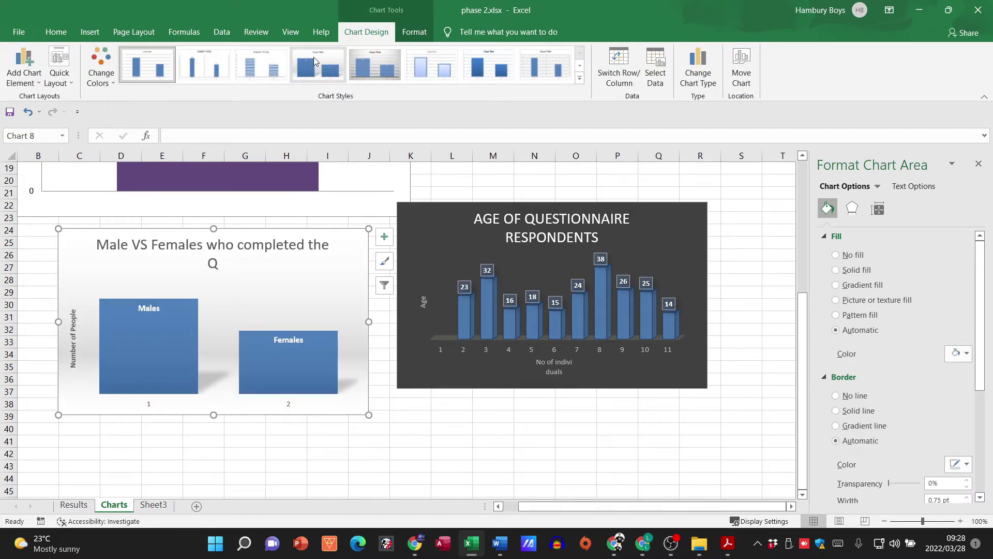
Nudge the Male VS Females chart down and move the age chart right and lower.
click(458, 452)
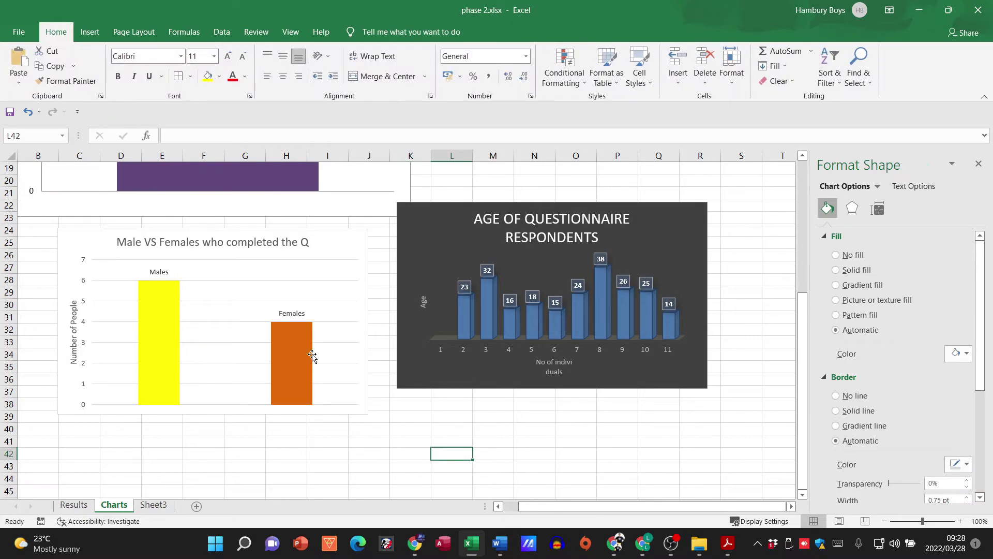
drag(334, 253, 337, 266)
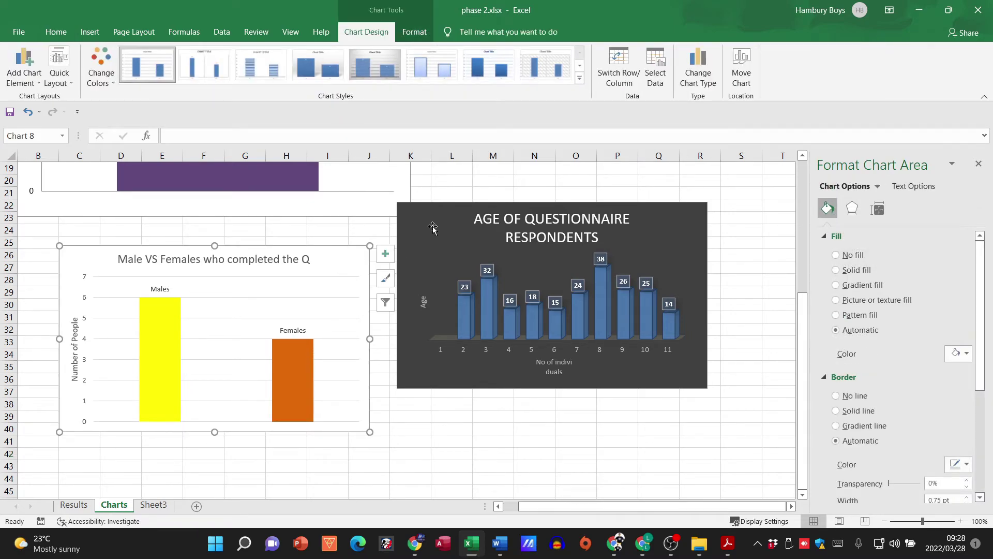
drag(426, 217, 458, 245)
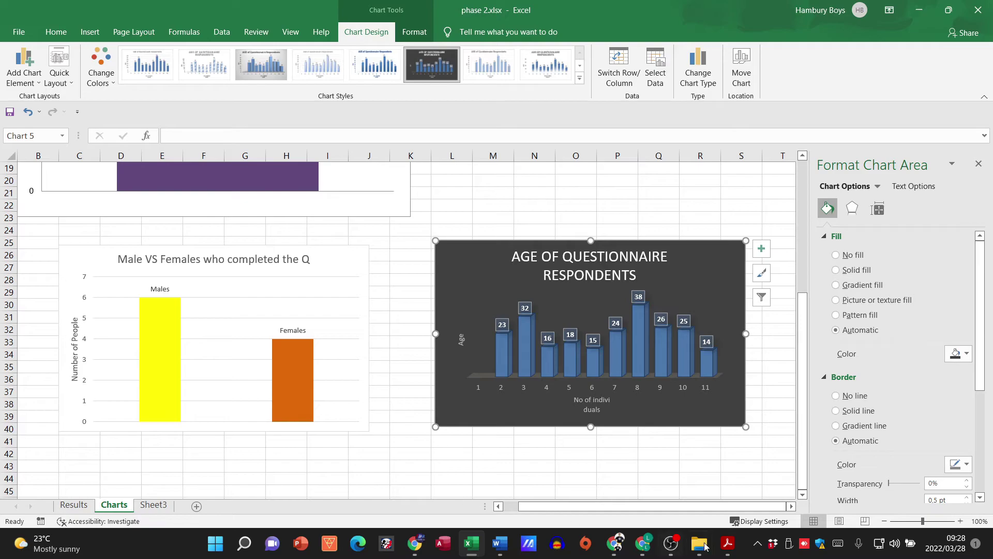
click(727, 543)
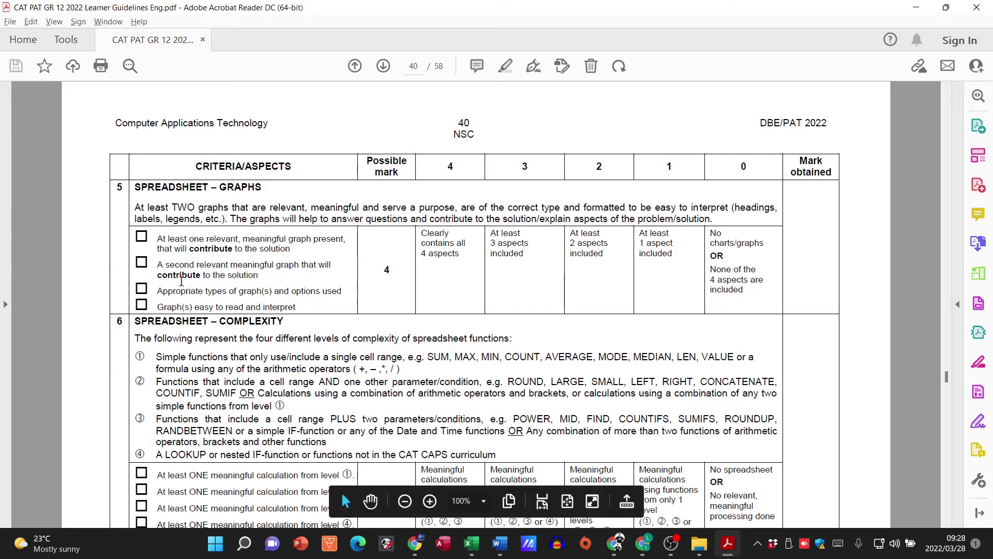
drag(166, 253, 246, 286)
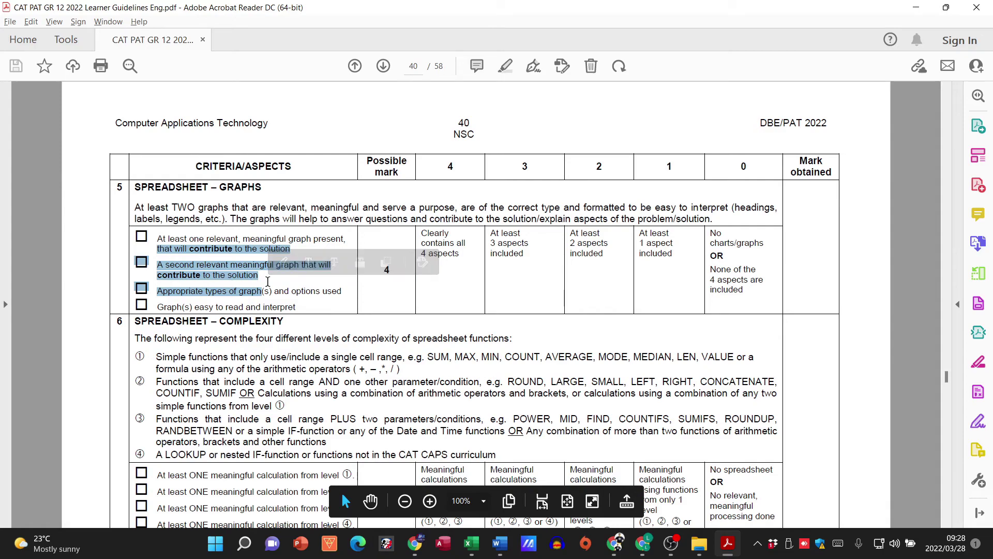
click(206, 244)
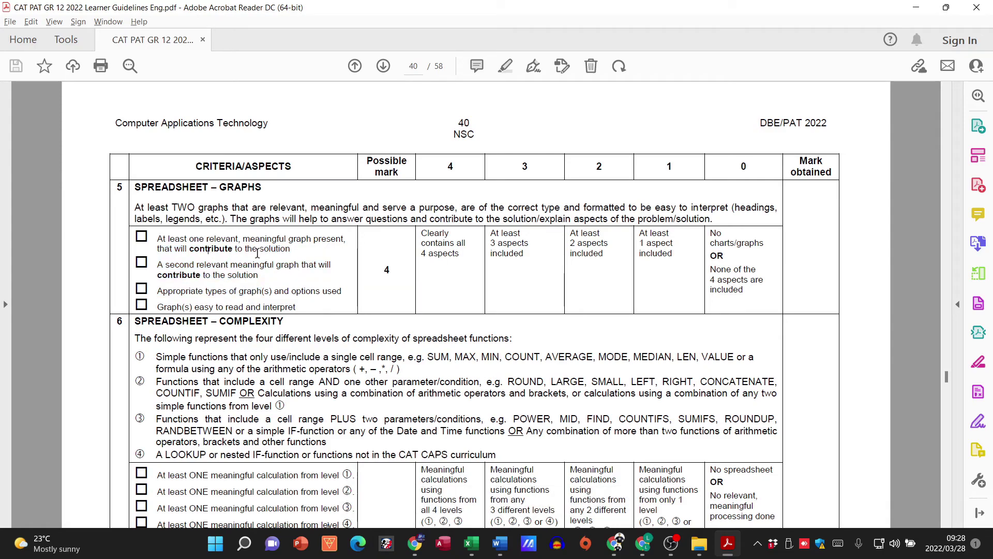
click(915, 11)
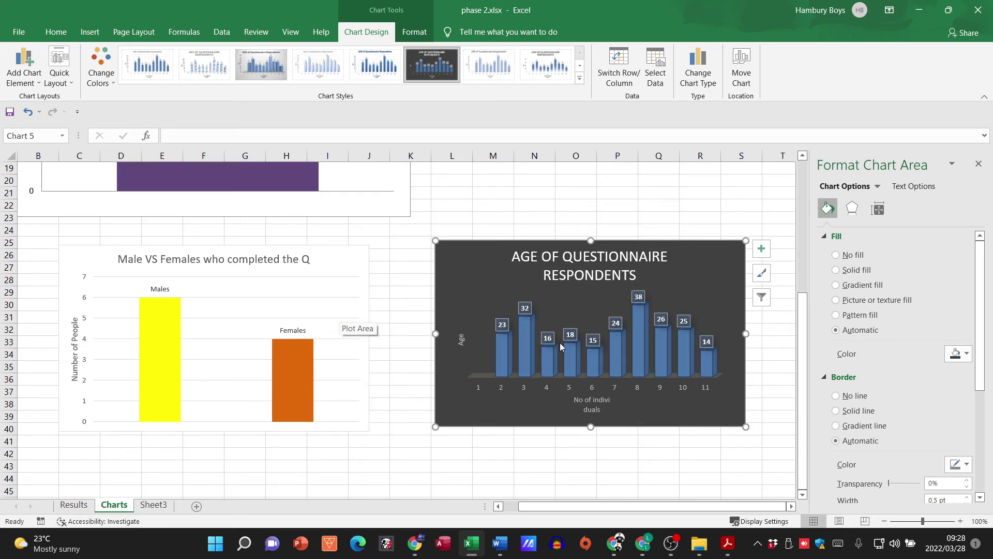
Close the Format Chart Area pane, glance over the Results sheet, and return to Charts.
click(978, 164)
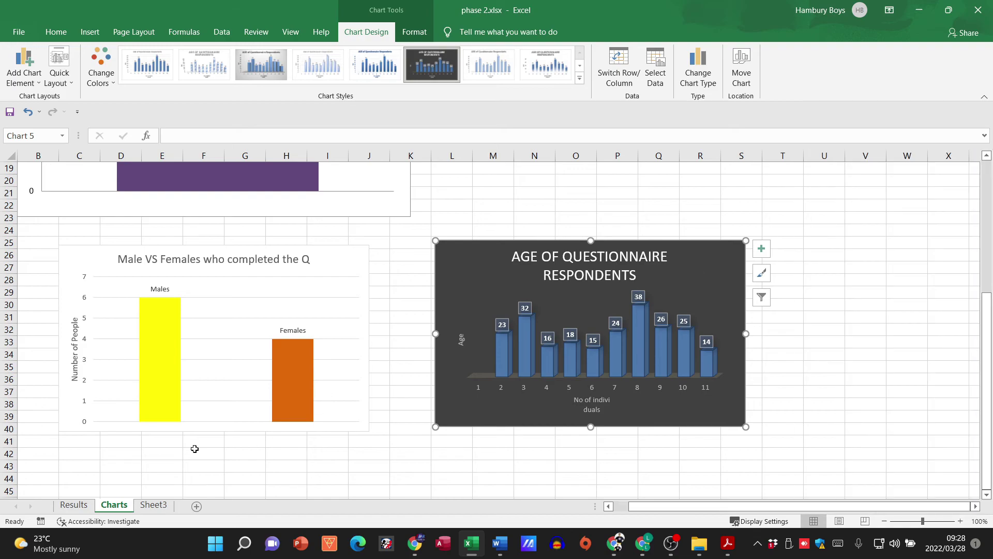
click(74, 504)
scroll(377, 428, up, 1)
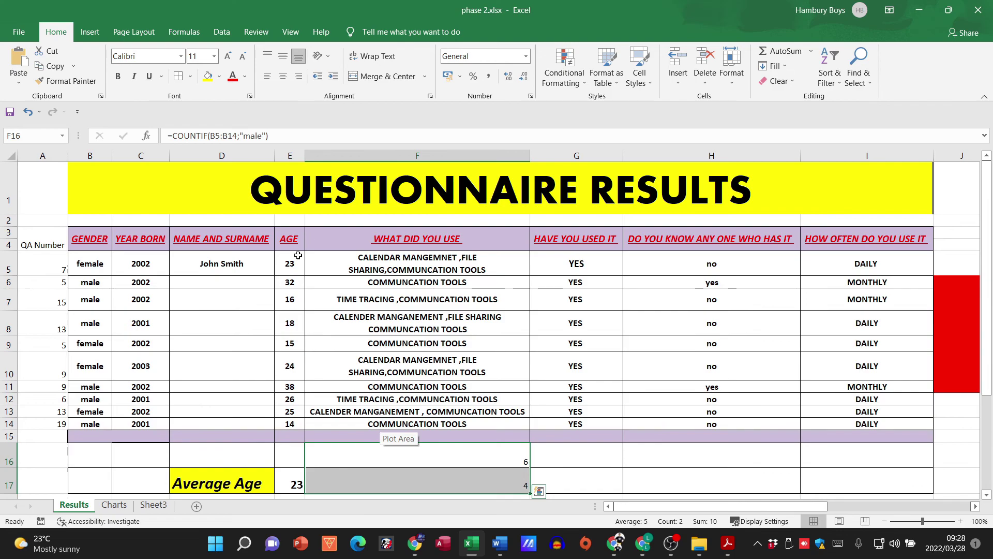
scroll(549, 344, down, 3)
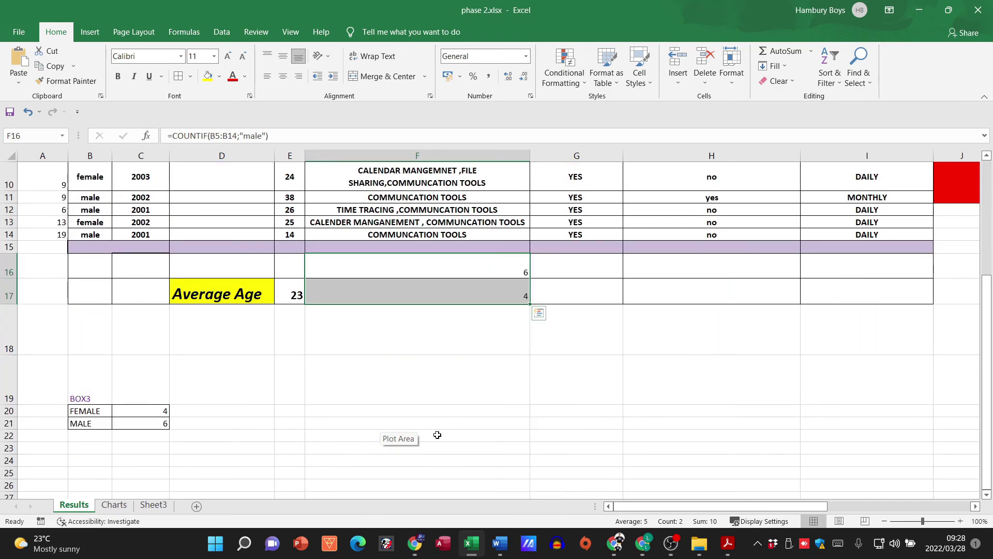
click(113, 504)
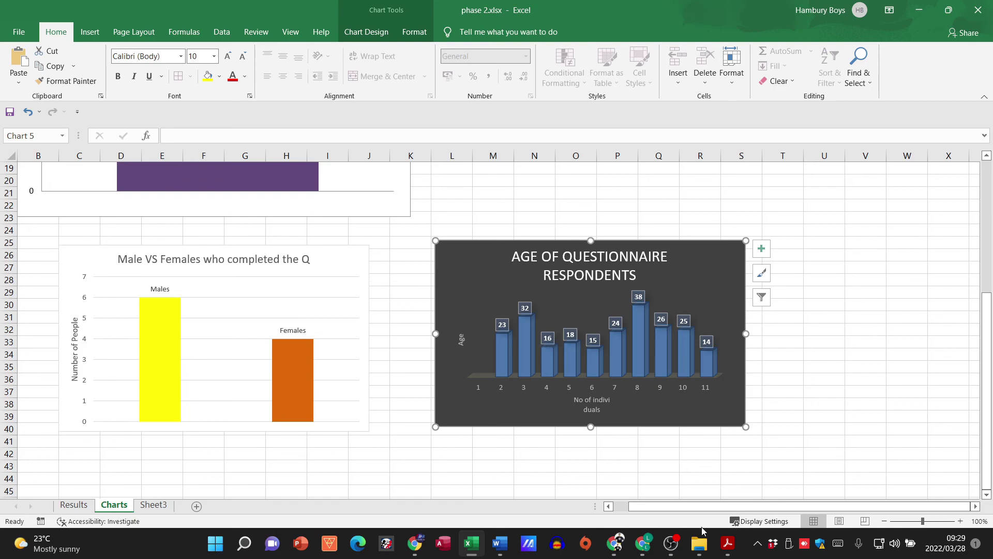
Bring the guidelines PDF forward in Acrobat and scroll to page 41's database design criteria.
click(728, 543)
scroll(426, 356, up, 10)
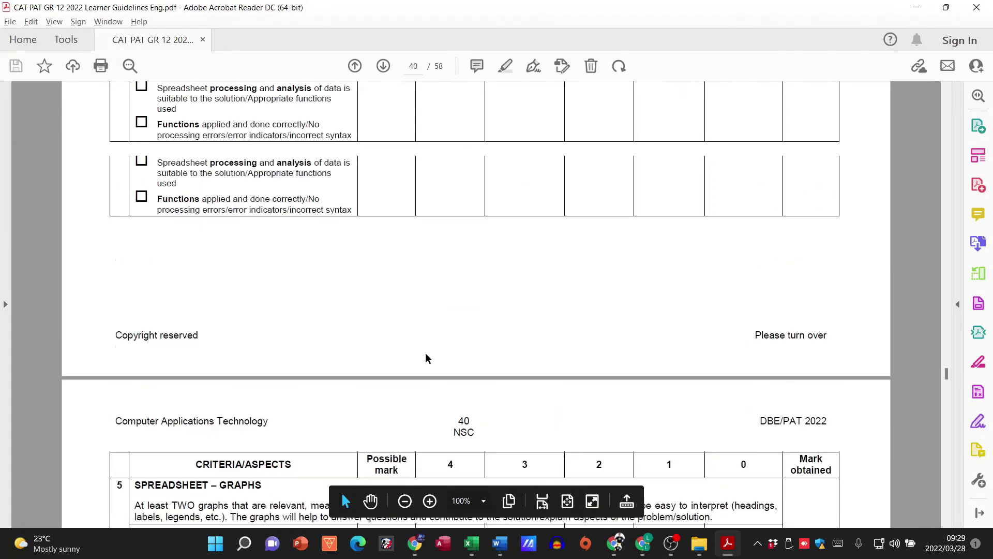
scroll(426, 356, down, 8)
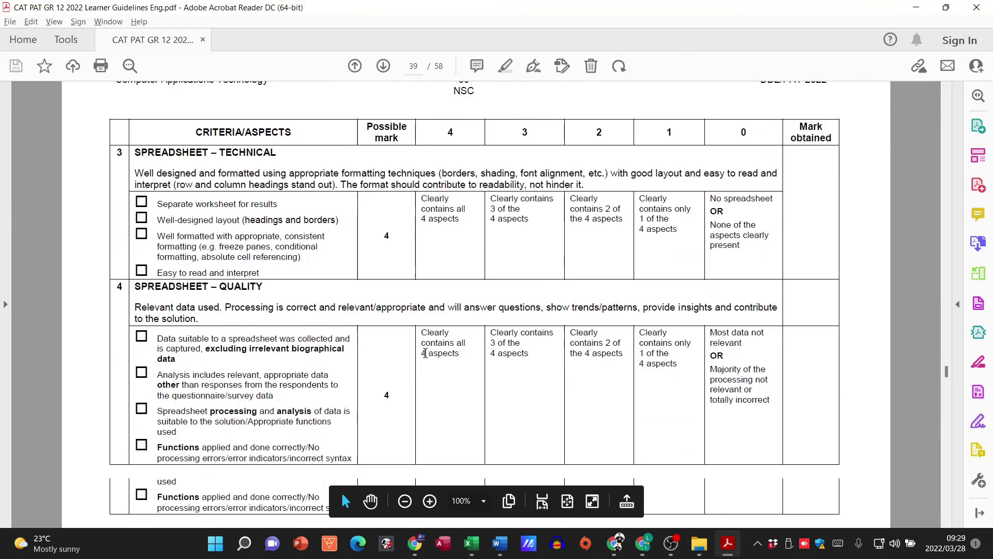
scroll(426, 357, down, 15)
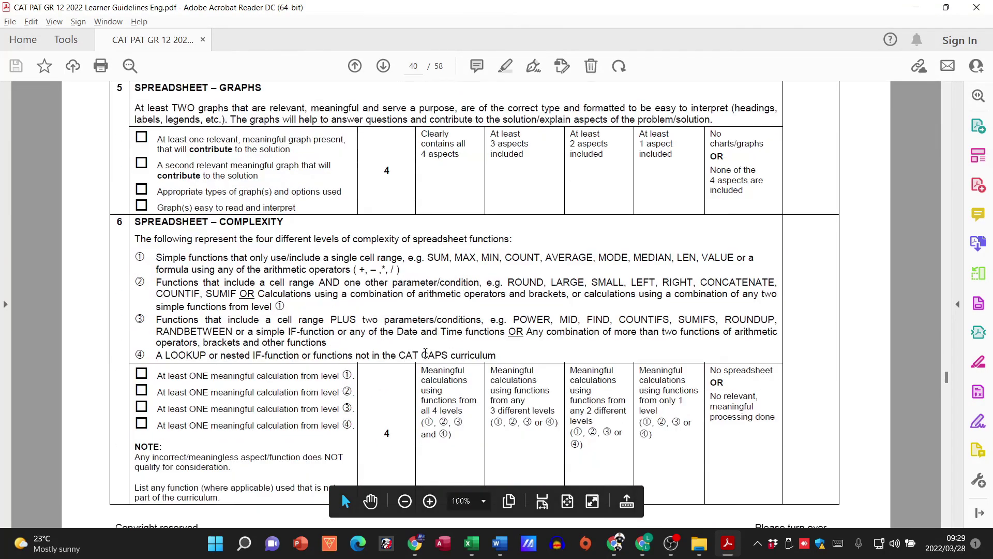
scroll(425, 352, down, 5)
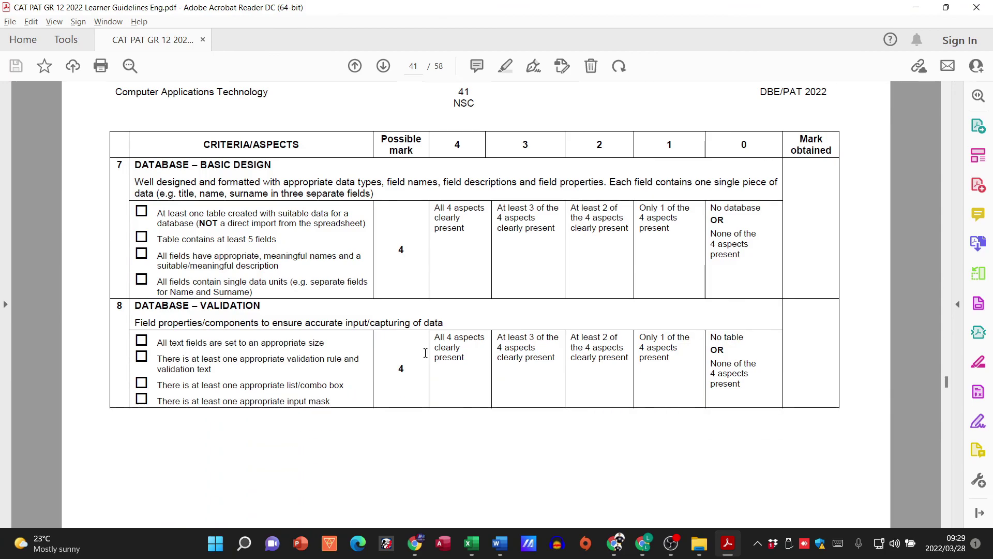